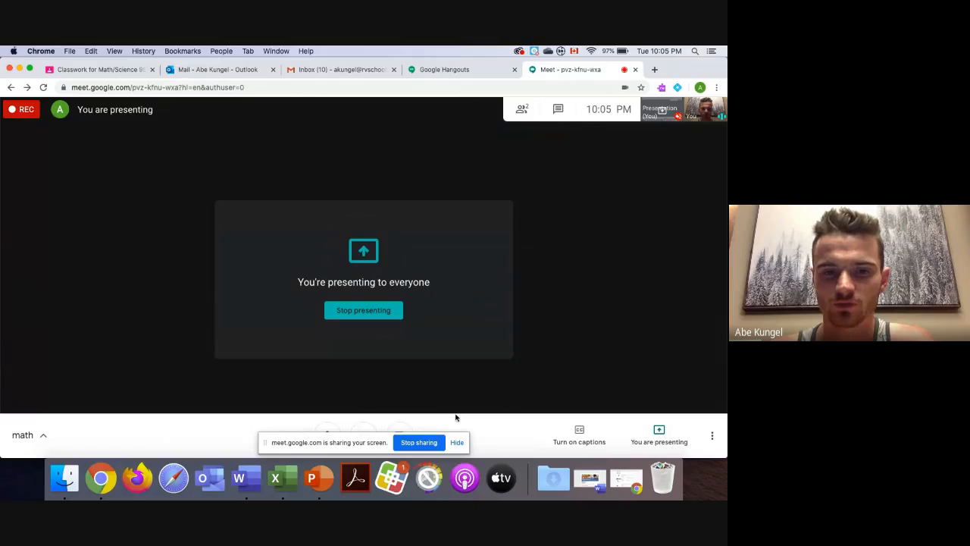
# Step: Switch to the Excel survey workbook, move the screen-sharing bar off the sheet tabs and close the presenting notification
pyautogui.click(285, 478)
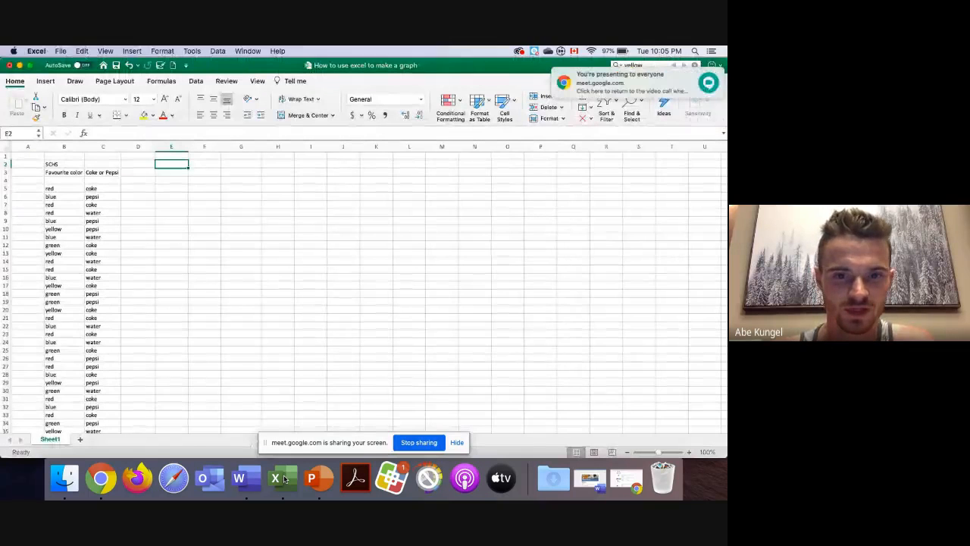
pyautogui.moveTo(324, 445); pyautogui.dragTo(324, 71)
pyautogui.moveTo(614, 83)
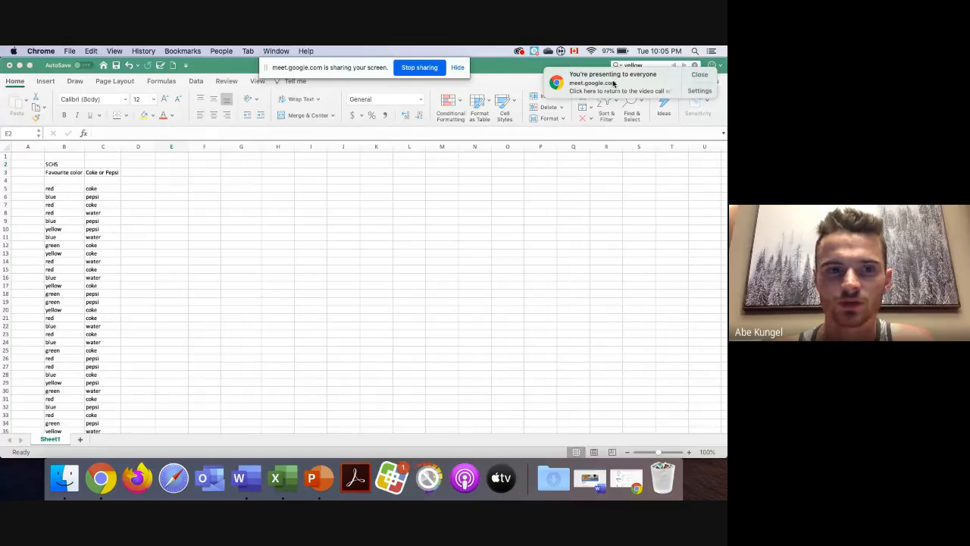
pyautogui.click(698, 75)
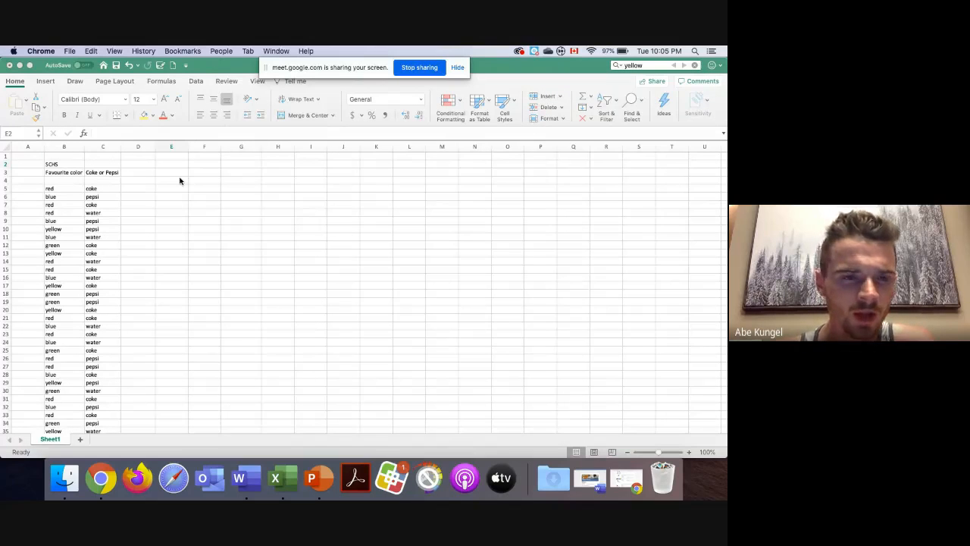
# Step: Examine the survey responses listed in the Favourite color and Coke or Pepsi columns
pyautogui.scroll(-3, 55, 326)
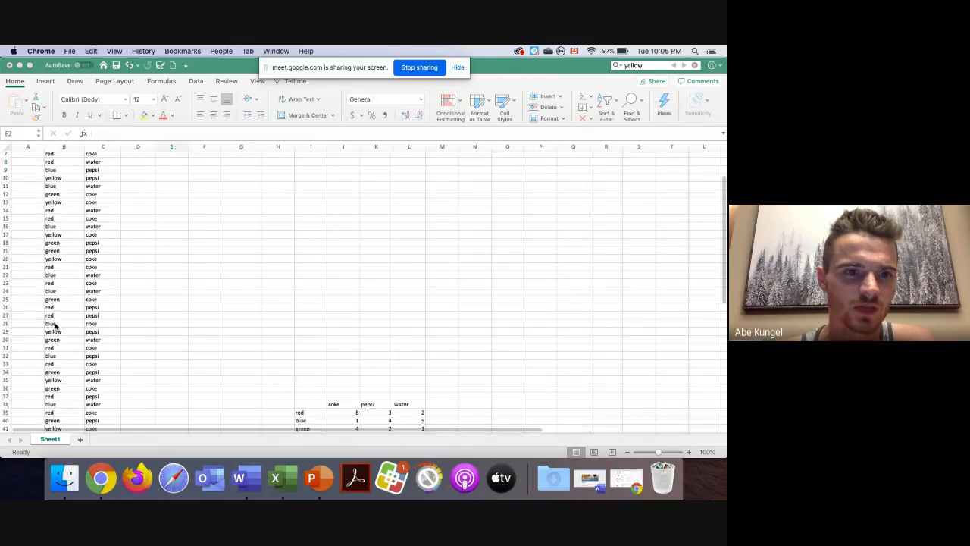
pyautogui.scroll(3, 55, 326)
pyautogui.click(113, 331)
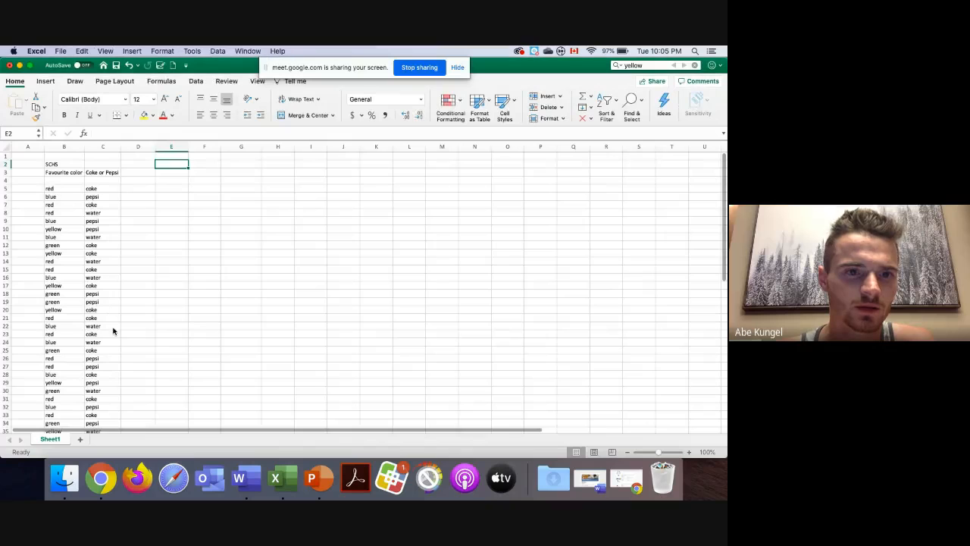
pyautogui.moveTo(53, 163); pyautogui.dragTo(110, 431)
pyautogui.click(195, 324)
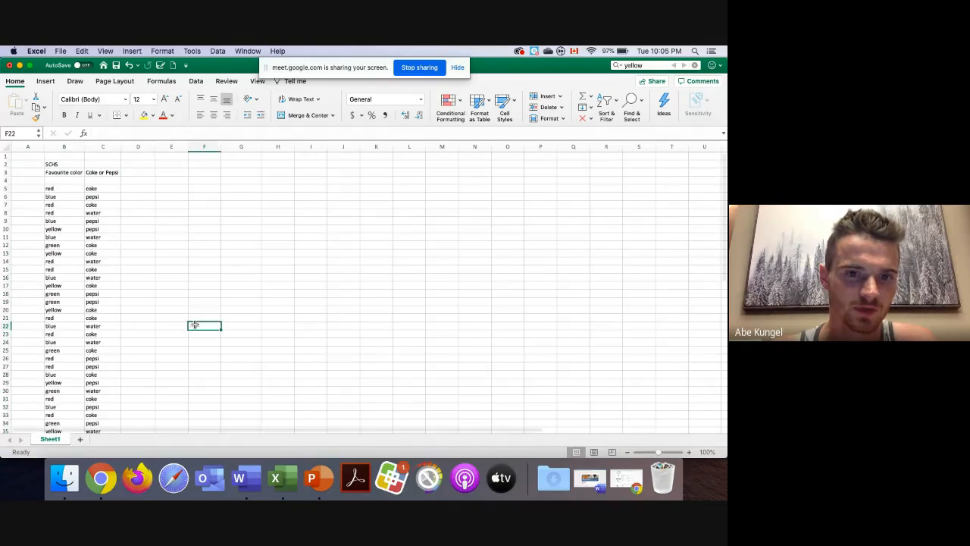
pyautogui.click(62, 175)
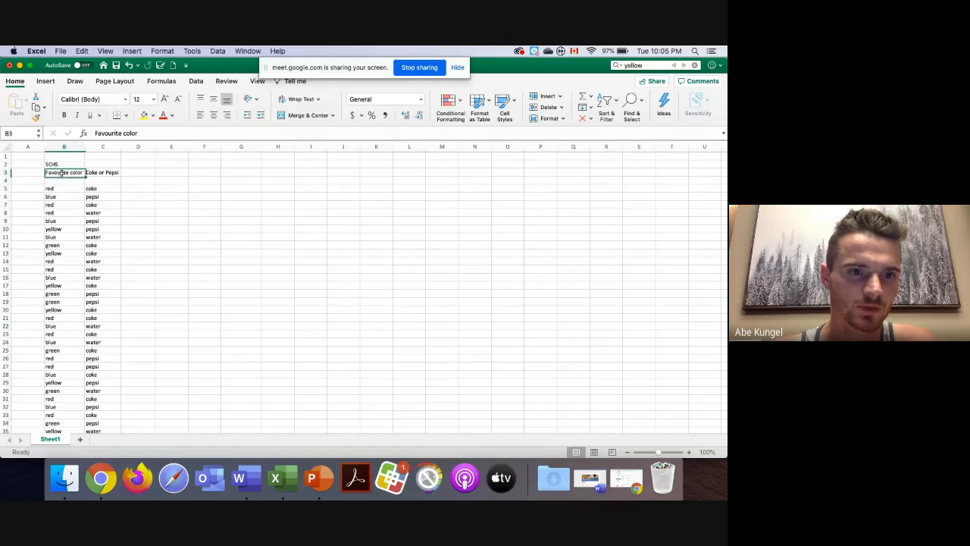
pyautogui.click(101, 173)
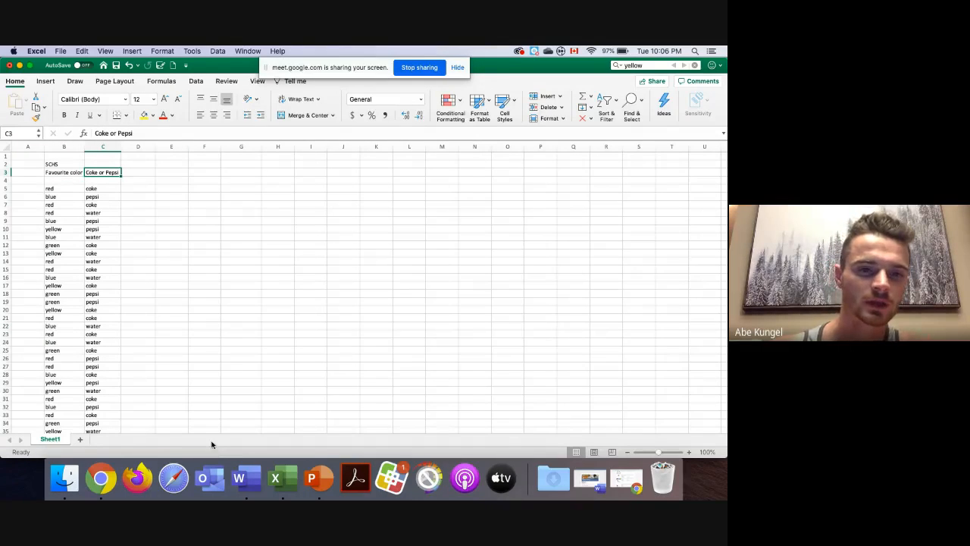
pyautogui.press('Down')
pyautogui.press('Down')
pyautogui.press('Down')
pyautogui.press('Down')
pyautogui.press('Down')
pyautogui.press('Down')
pyautogui.press('Down')
pyautogui.press('Down')
pyautogui.press('Down')
pyautogui.press('Down')
pyautogui.press('Down')
pyautogui.press('Down')
pyautogui.press('Down')
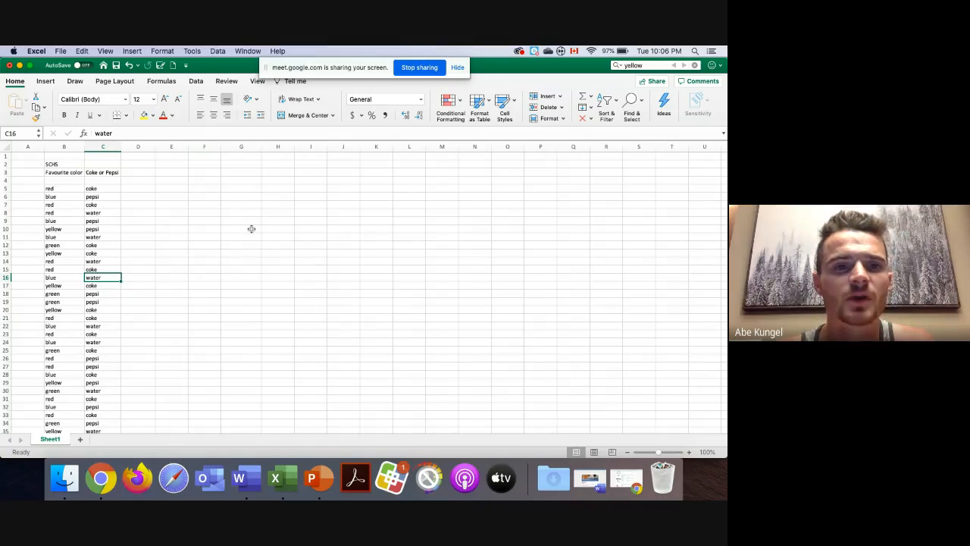
pyautogui.moveTo(262, 149); pyautogui.dragTo(259, 148)
# Step: Try a column chart made directly from the raw responses in B5:C35, and delete the chart
pyautogui.moveTo(53, 190); pyautogui.dragTo(92, 430)
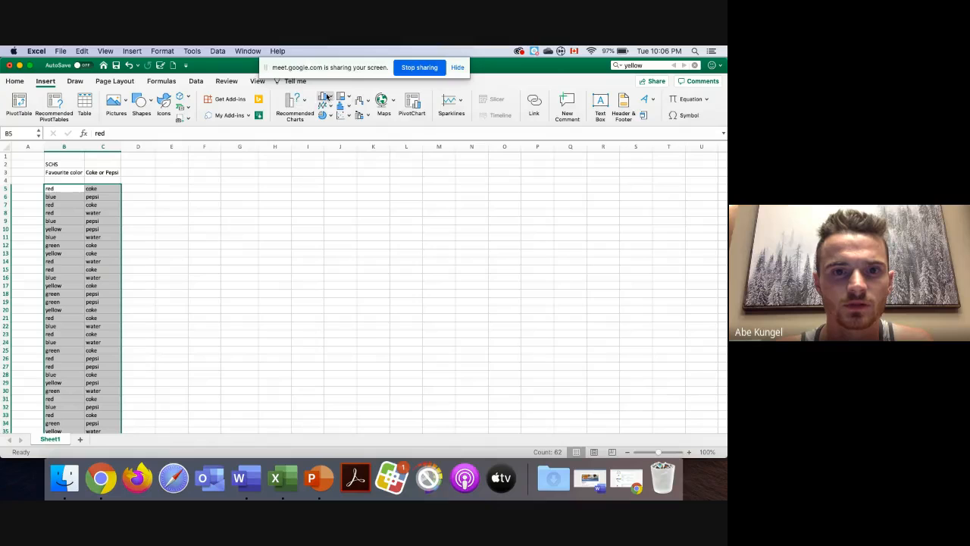
pyautogui.click(326, 98)
pyautogui.click(341, 141)
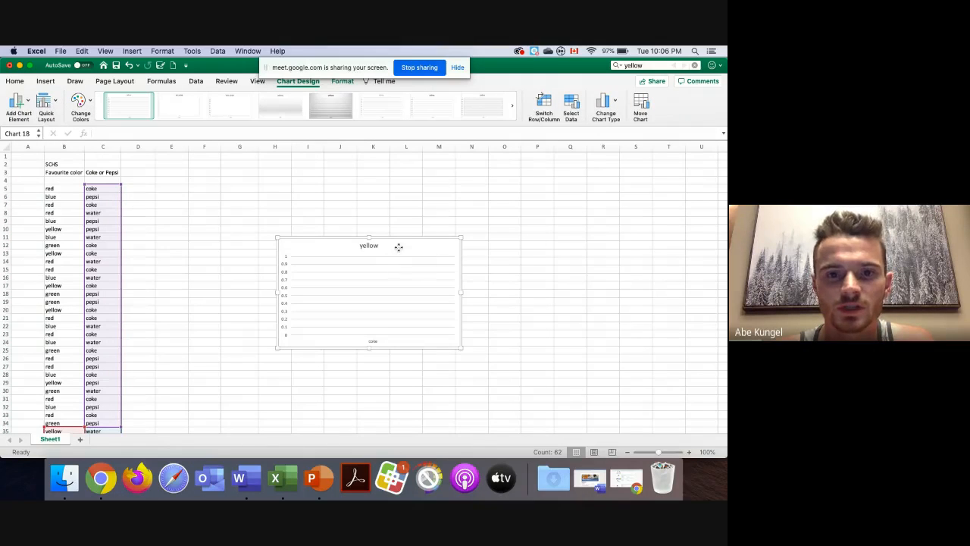
pyautogui.press('Delete')
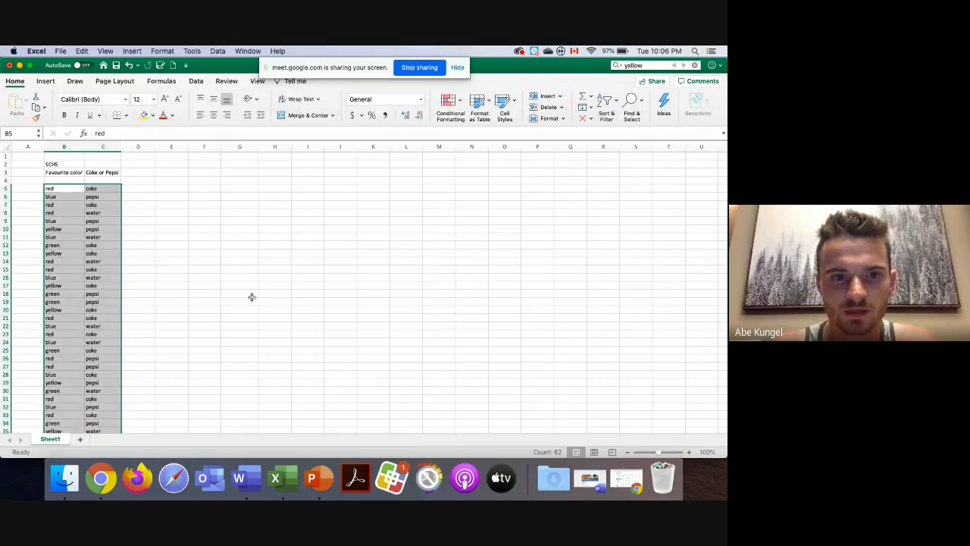
# Step: Enter the colour labels red, blue, green and yellow in cells H7 to H10
pyautogui.click(164, 279)
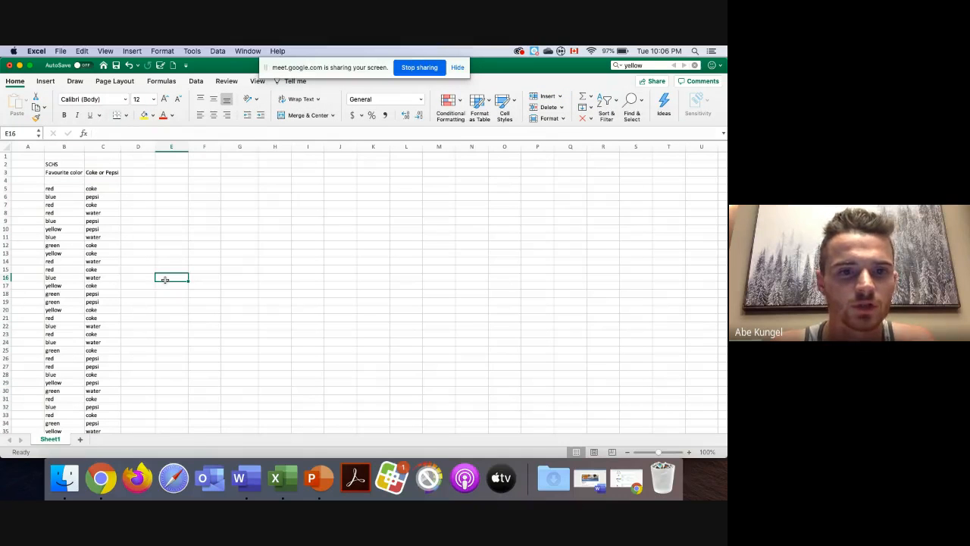
pyautogui.click(246, 204)
pyautogui.click(280, 206)
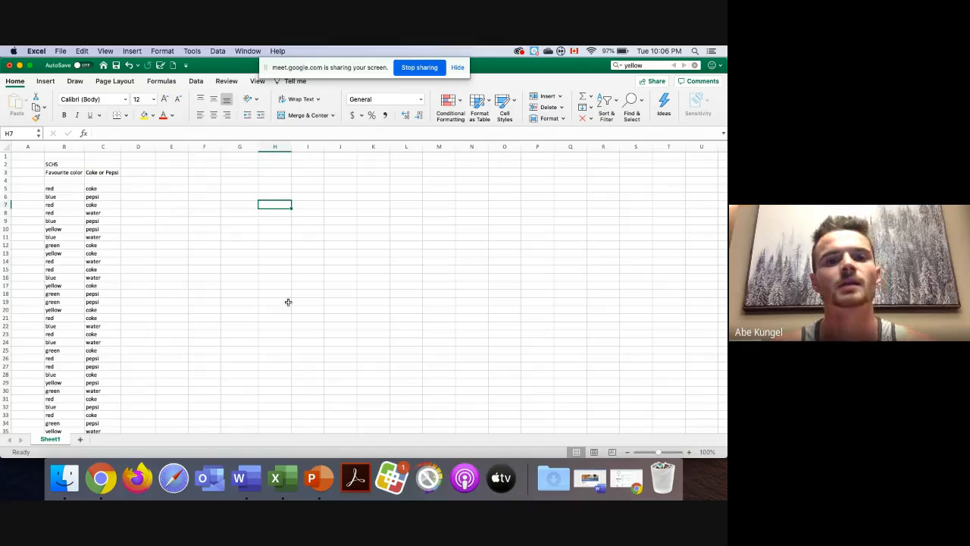
pyautogui.write('red')
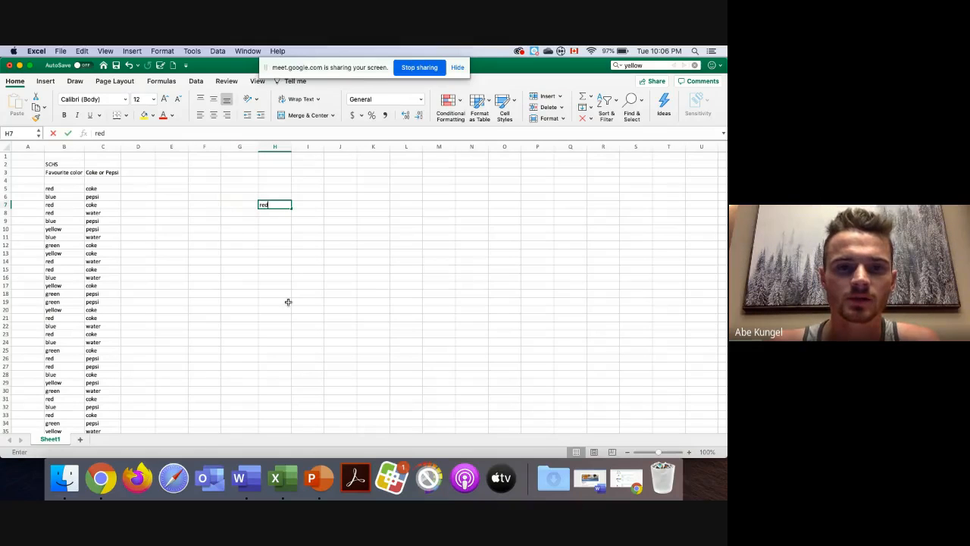
pyautogui.press('Return')
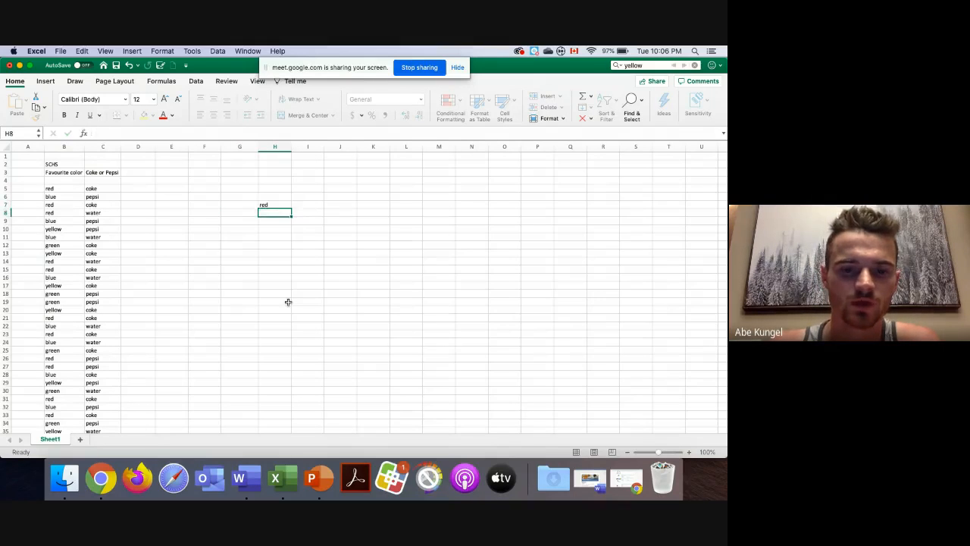
pyautogui.write('blue')
pyautogui.press('Return')
pyautogui.write('grenn')
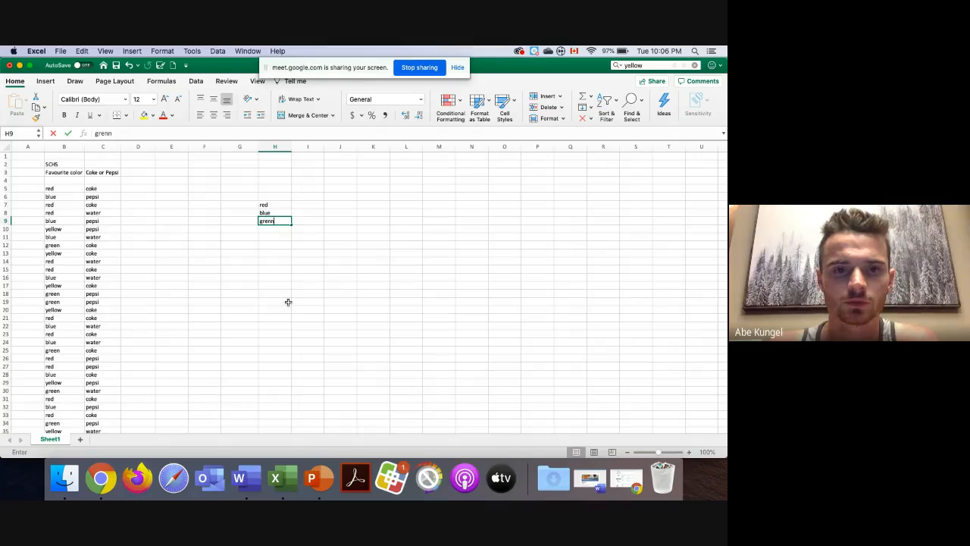
pyautogui.press('BackSpace')
pyautogui.press('BackSpace')
pyautogui.write('en')
pyautogui.press('Return')
pyautogui.write('yell')
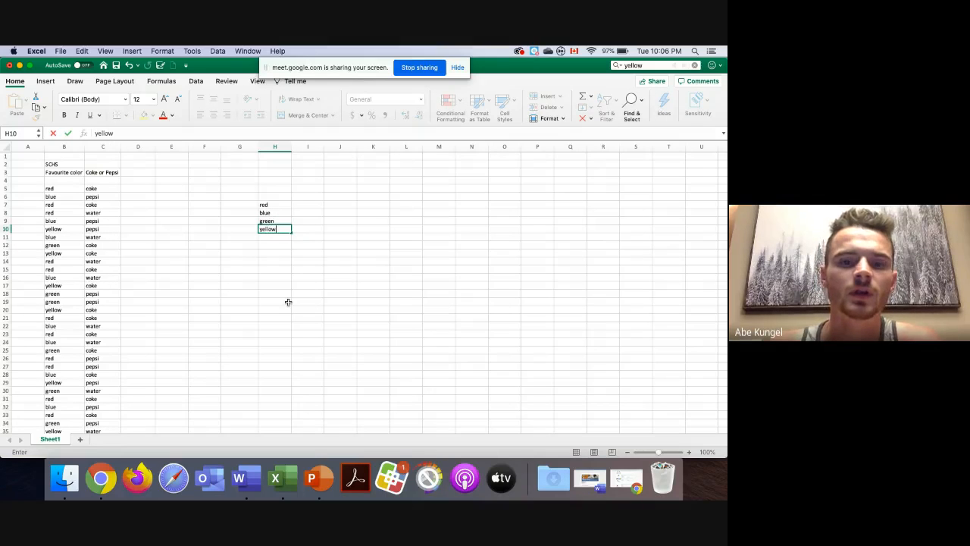
pyautogui.write('ow')
# Step: Enter the colour totals 12, 8, 9 and 4 in cells I7 to I10 beside their labels
pyautogui.click(307, 203)
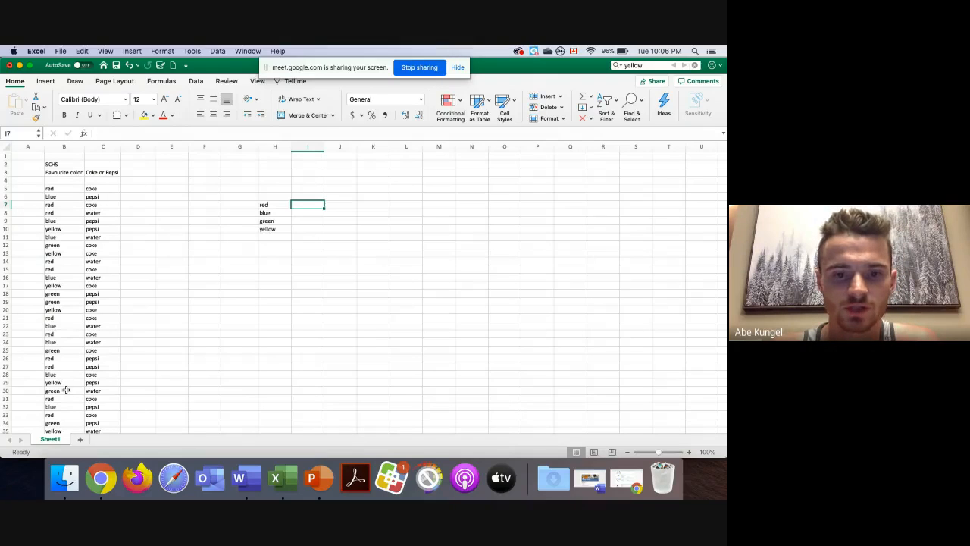
pyautogui.write('12')
pyautogui.press('Return')
pyautogui.write('8')
pyautogui.press('Return')
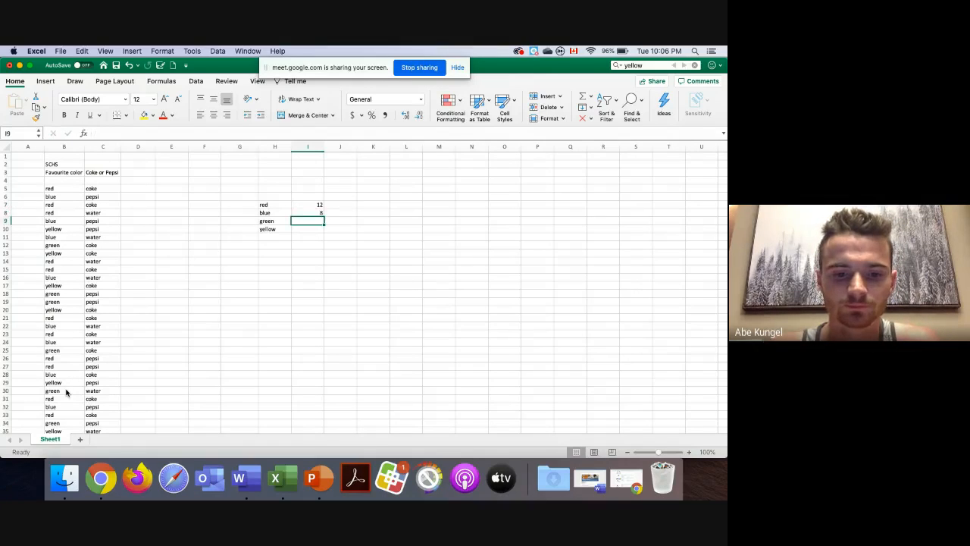
pyautogui.write('9')
pyautogui.press('Return')
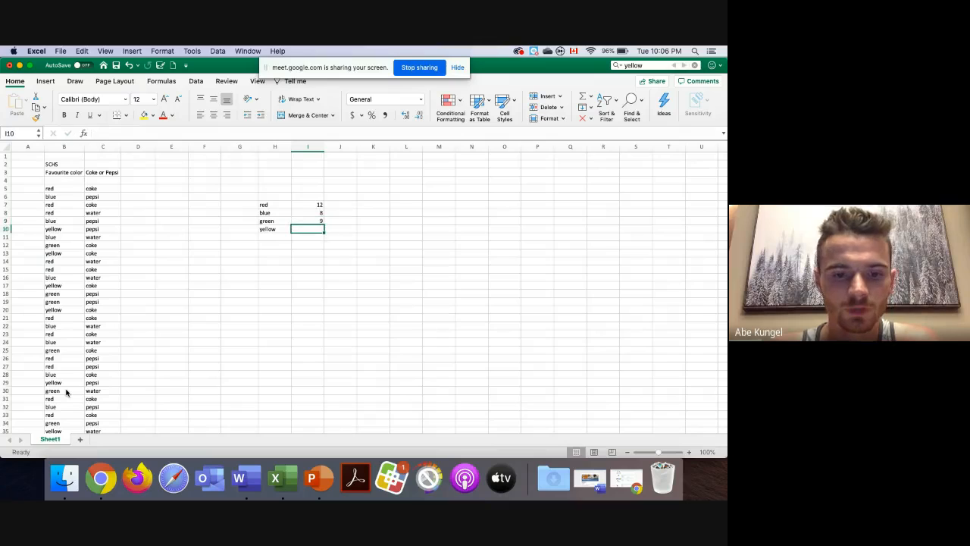
pyautogui.write('4')
pyautogui.press('Return')
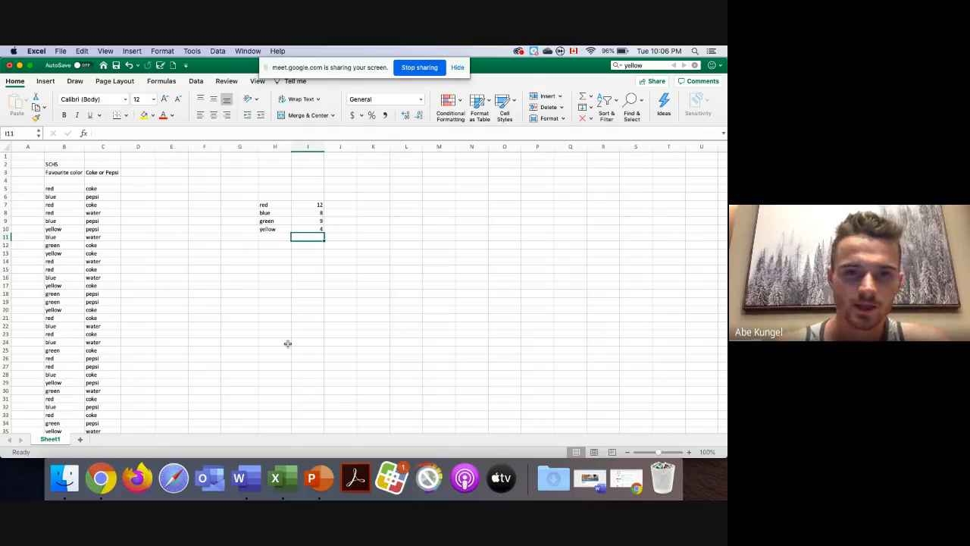
# Step: Add the header "total number" in cell I6 above the colour totals
pyautogui.click(315, 196)
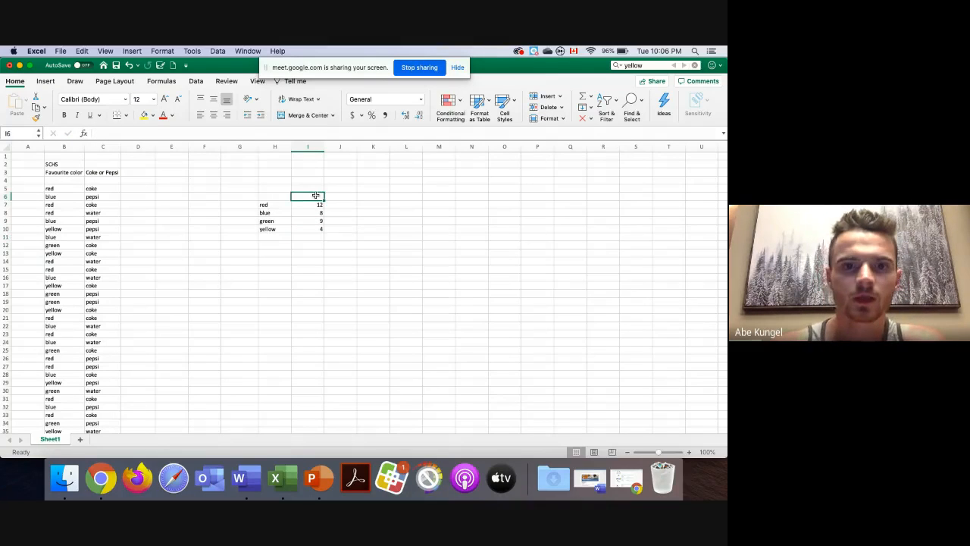
pyautogui.write('total num')
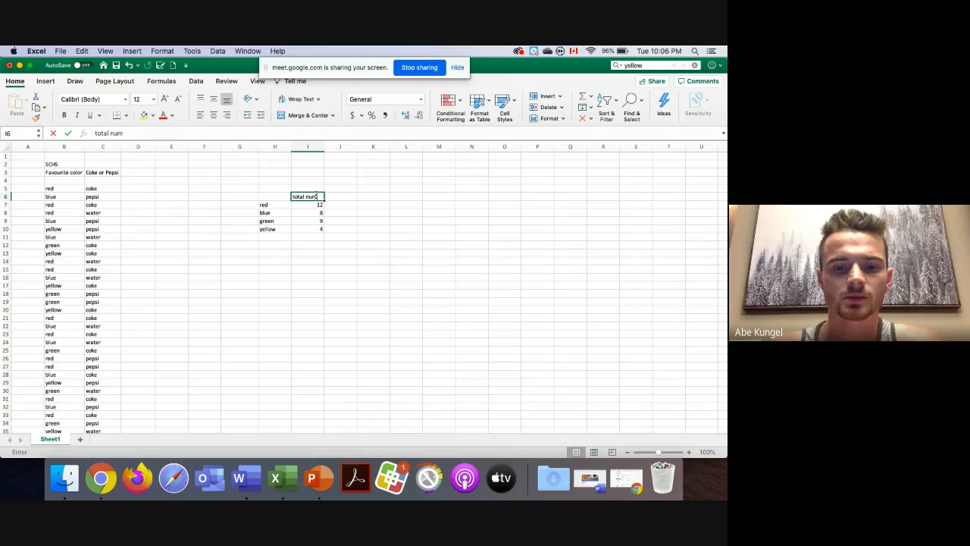
pyautogui.write('ber')
pyautogui.press('Return')
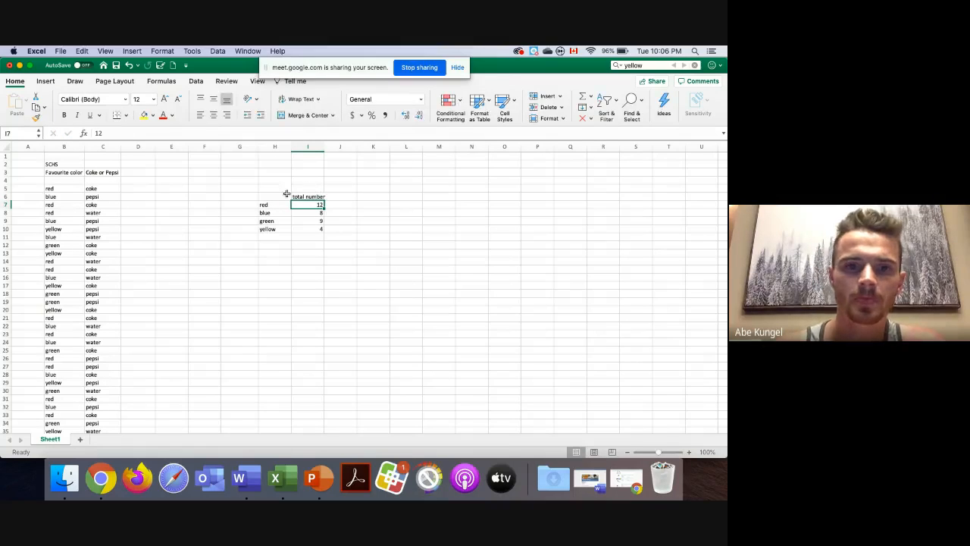
# Step: Create a clustered column chart from the colour tally in H6:I10, and delete the chart
pyautogui.moveTo(282, 197); pyautogui.dragTo(304, 232)
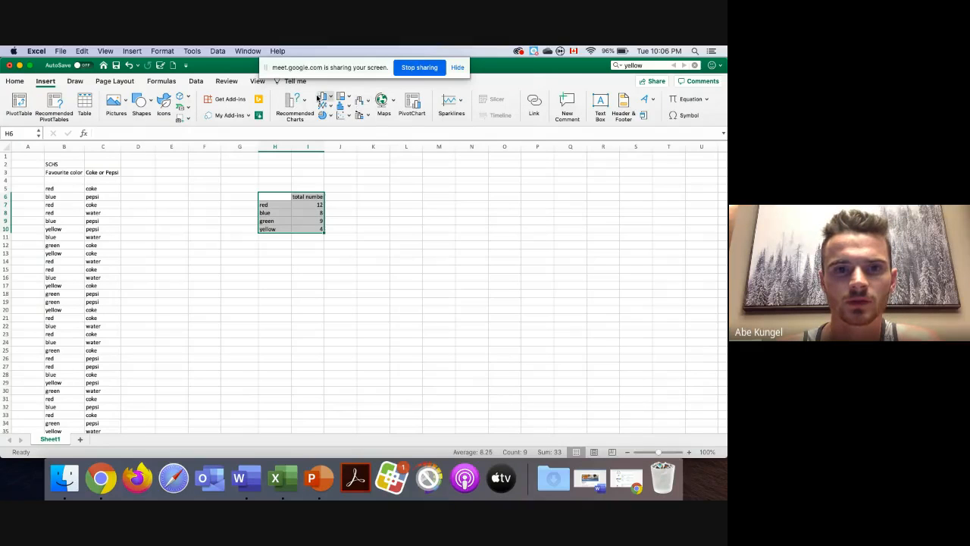
pyautogui.click(325, 97)
pyautogui.click(357, 162)
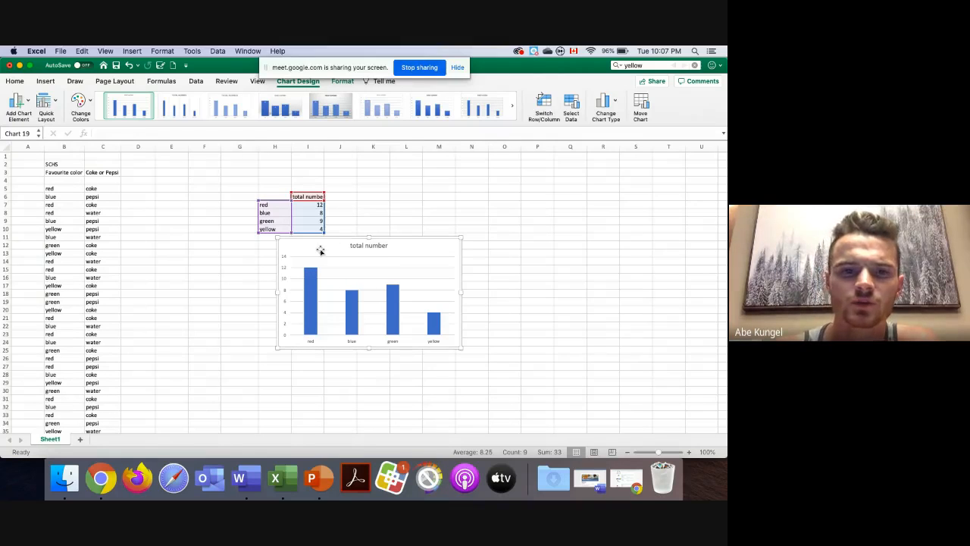
pyautogui.press('Delete')
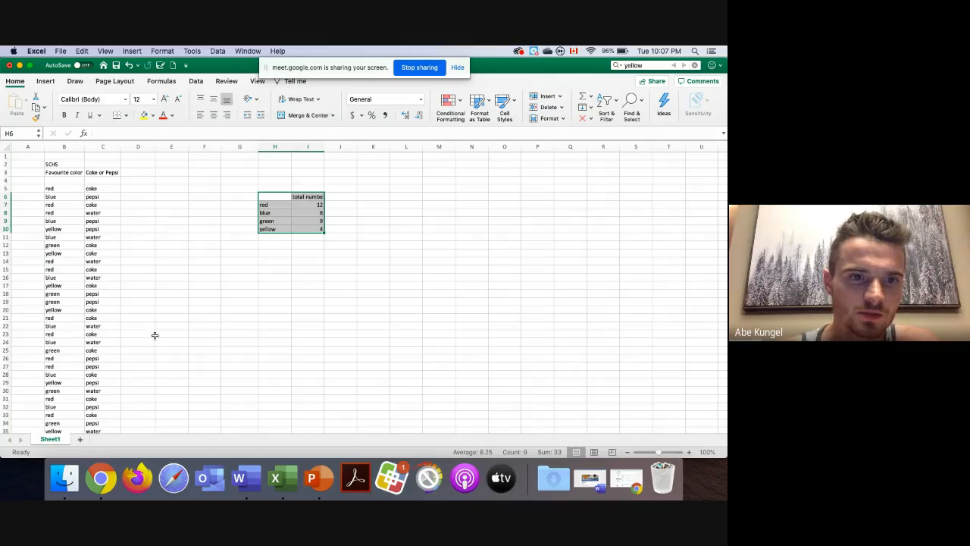
# Step: Enter the drink labels coke, pepsi and water in cells H13 to H15
pyautogui.click(280, 253)
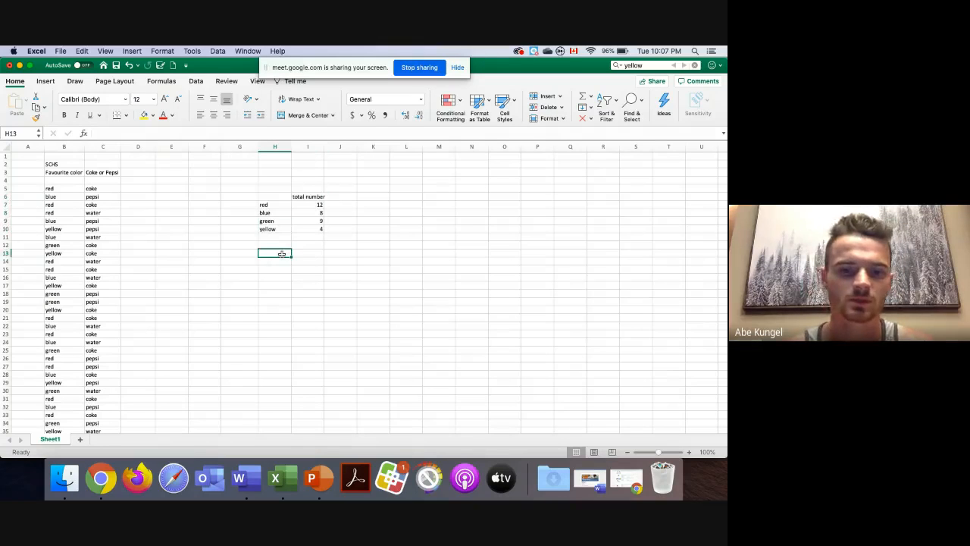
pyautogui.write('coke')
pyautogui.press('Return')
pyautogui.write('p')
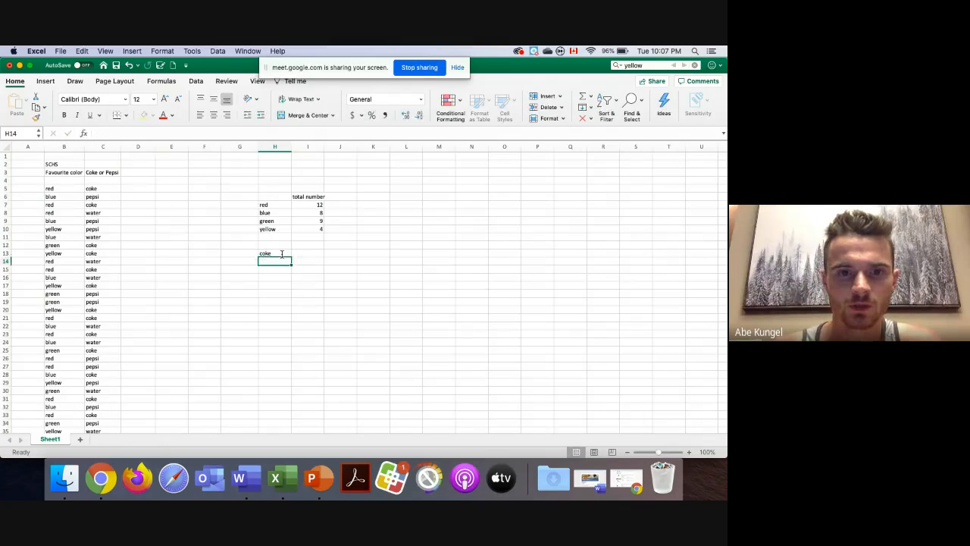
pyautogui.write('epsi')
pyautogui.press('Return')
pyautogui.write('water')
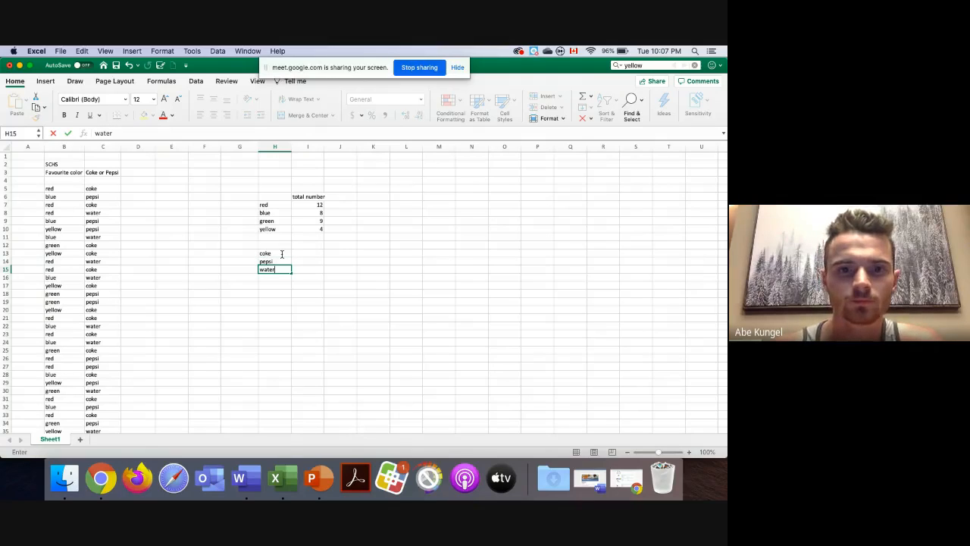
# Step: Add the header "total number" in cell I12 for the drink tally
pyautogui.click(305, 244)
pyautogui.write('tota')
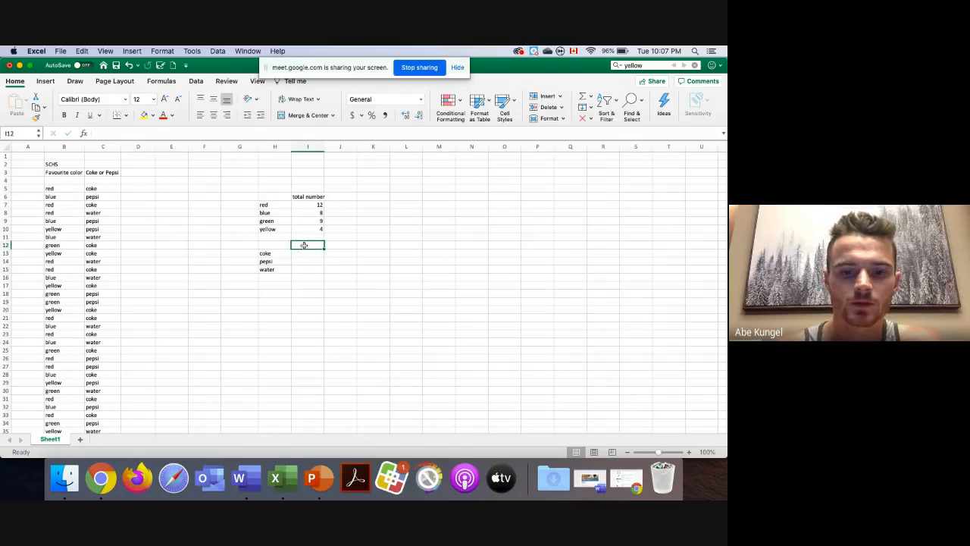
pyautogui.write('l number')
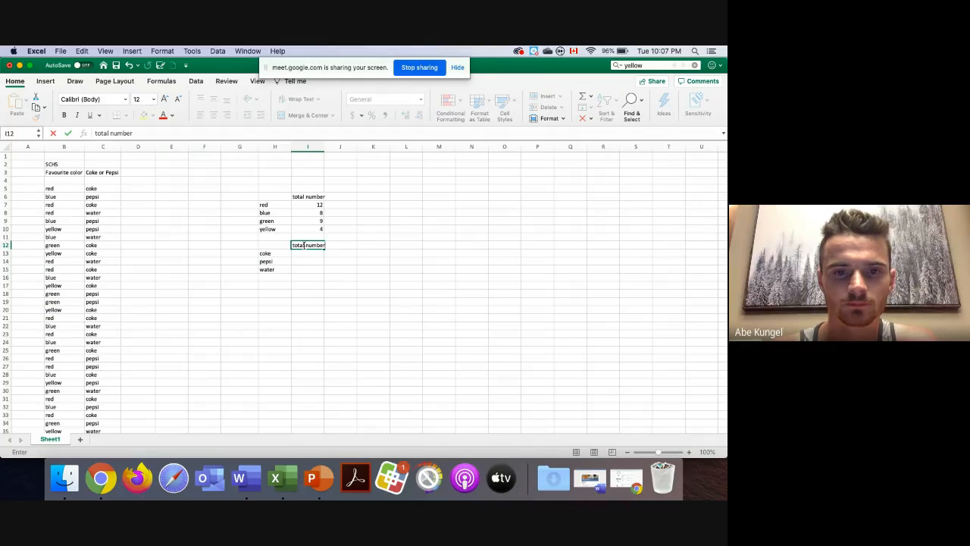
pyautogui.press('Return')
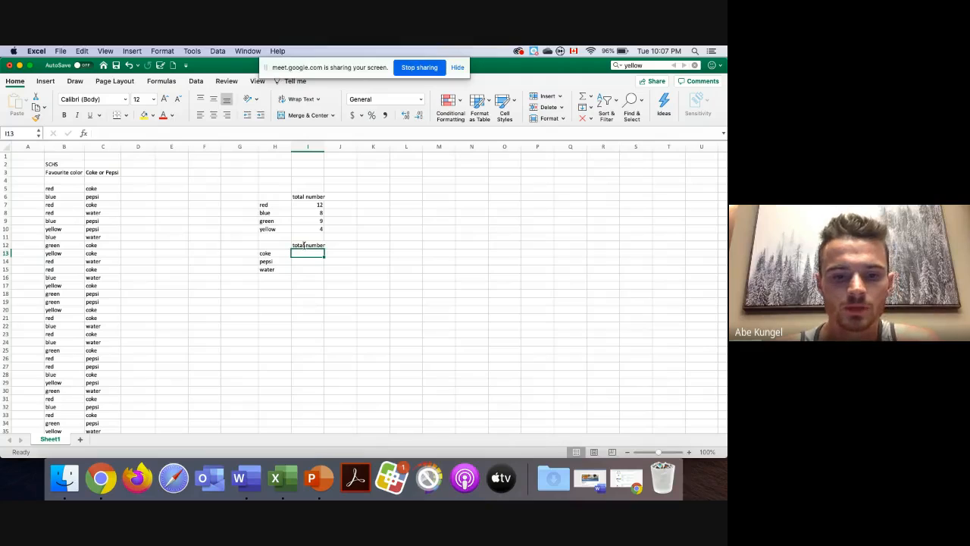
# Step: Enter the drink totals 43 for coke, 29 for pepsi and 14 for water in cells I13 to I15
pyautogui.write('43')
pyautogui.press('Return')
pyautogui.write('2')
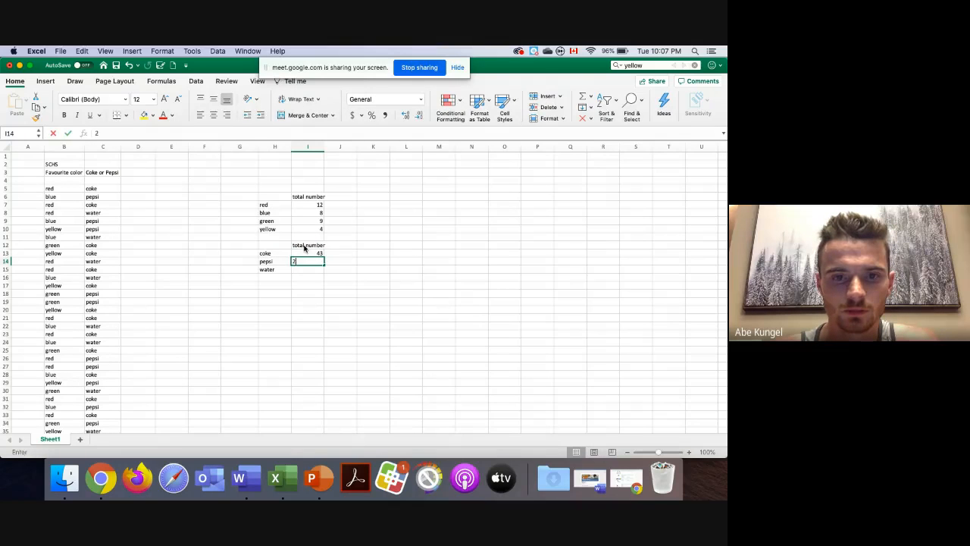
pyautogui.write('9')
pyautogui.press('Return')
pyautogui.write('14')
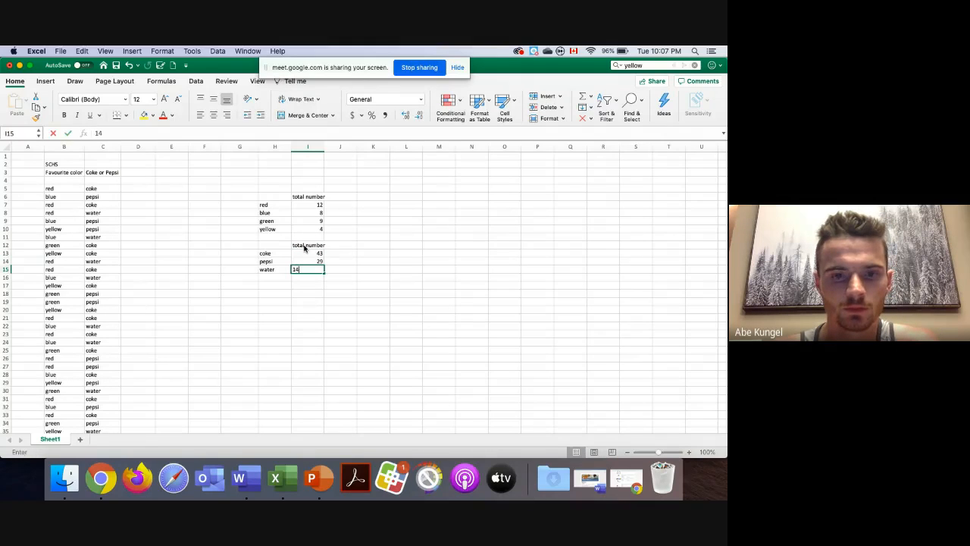
pyautogui.press('Return')
# Step: Create a clustered column chart from the drink tally in H12:I15, and delete the chart
pyautogui.moveTo(274, 245); pyautogui.dragTo(300, 264)
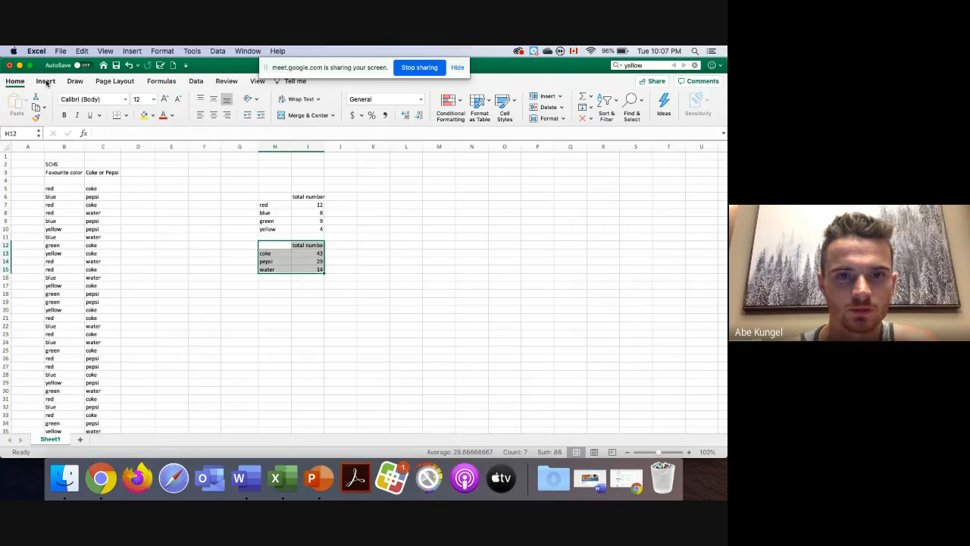
pyautogui.click(46, 81)
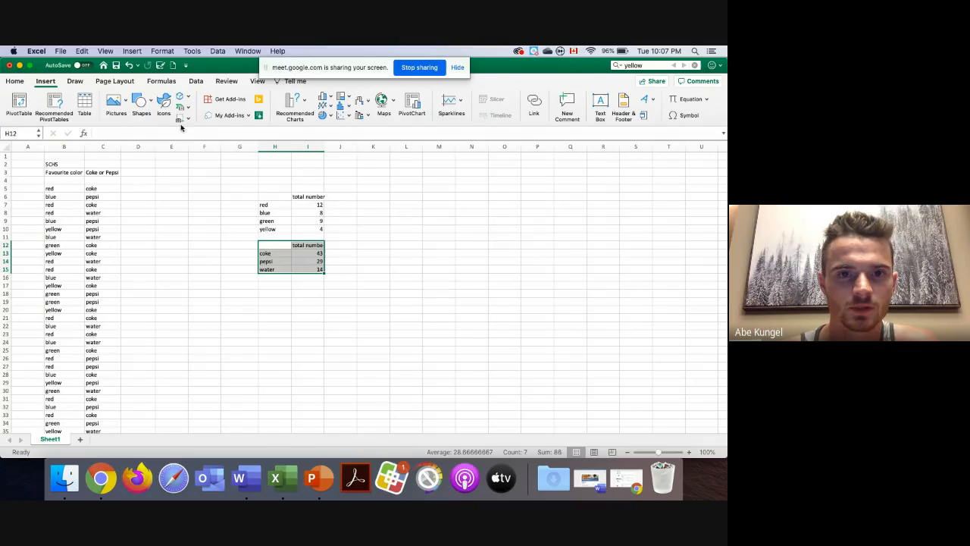
pyautogui.click(324, 99)
pyautogui.click(344, 139)
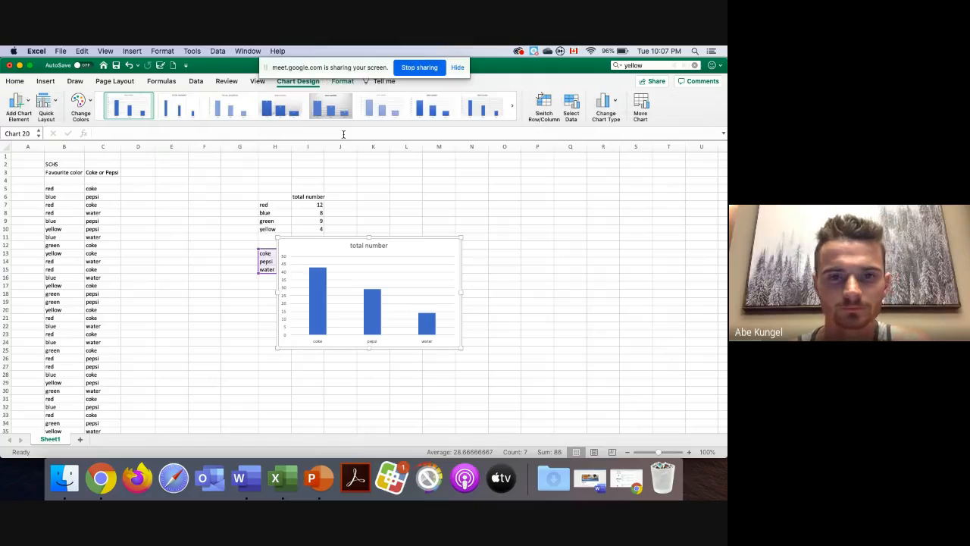
pyautogui.moveTo(332, 242); pyautogui.dragTo(413, 233)
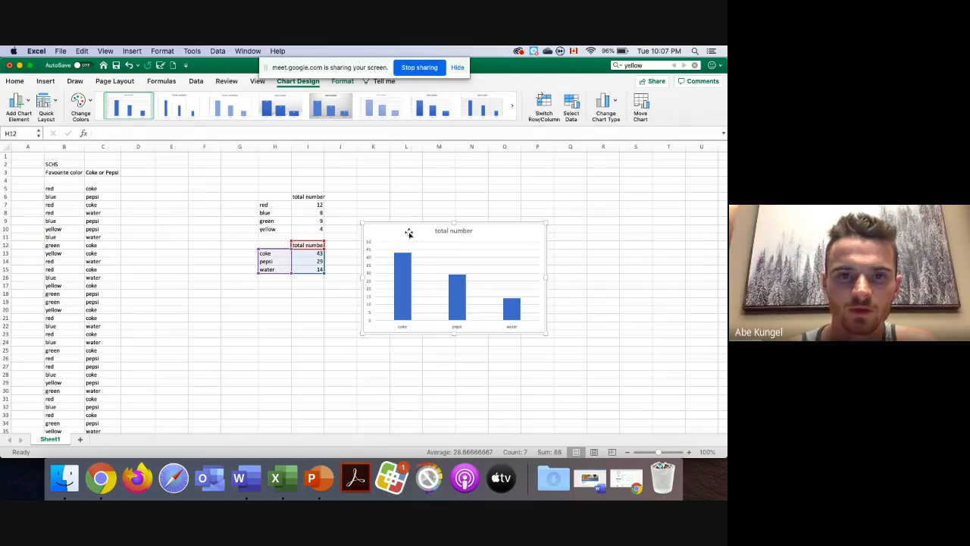
pyautogui.press('Delete')
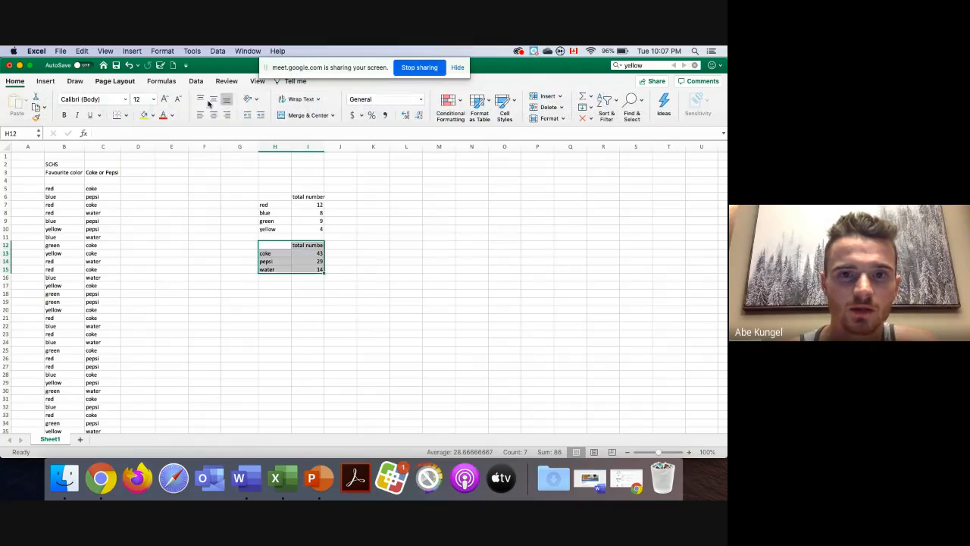
# Step: Create a 2-D pie chart from the drink tally in H12:I15, and delete the chart
pyautogui.click(46, 81)
pyautogui.click(324, 116)
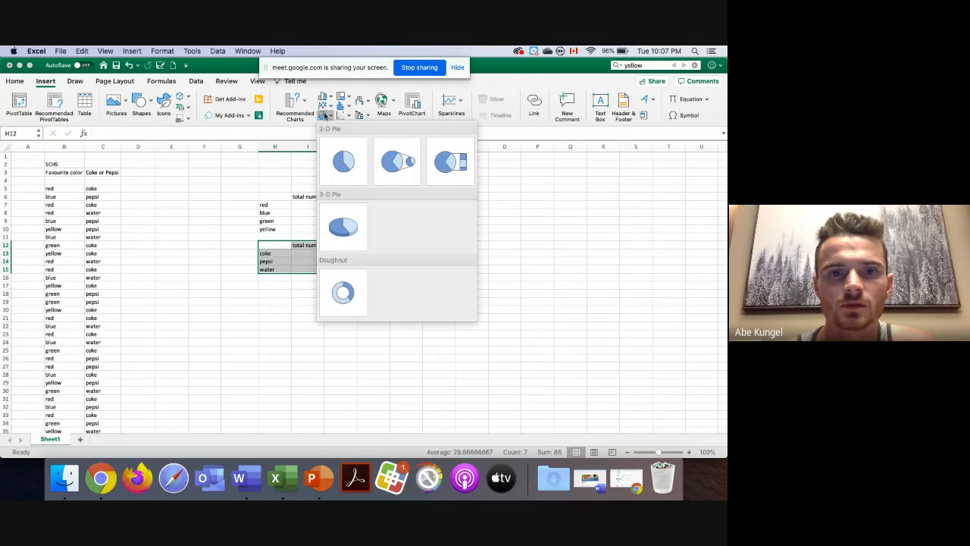
pyautogui.click(343, 174)
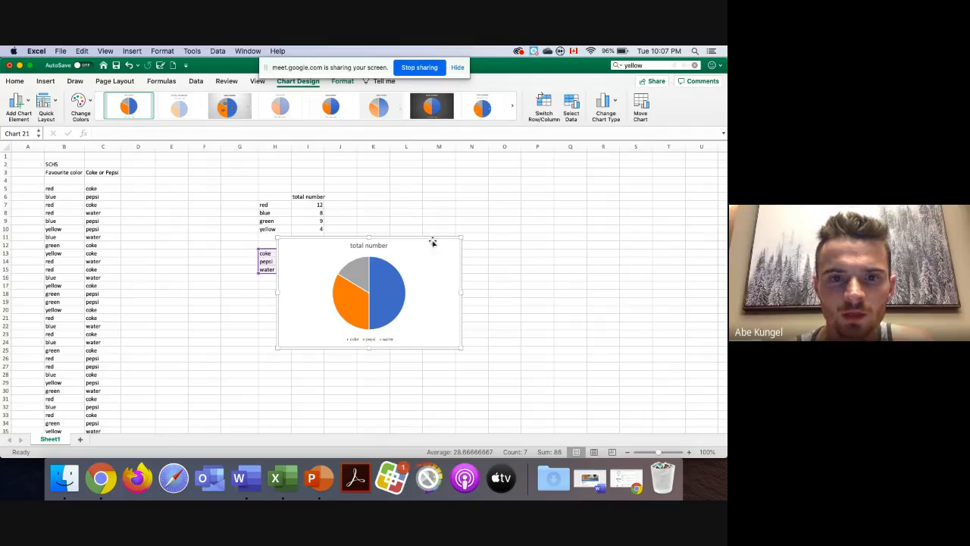
pyautogui.press('Delete')
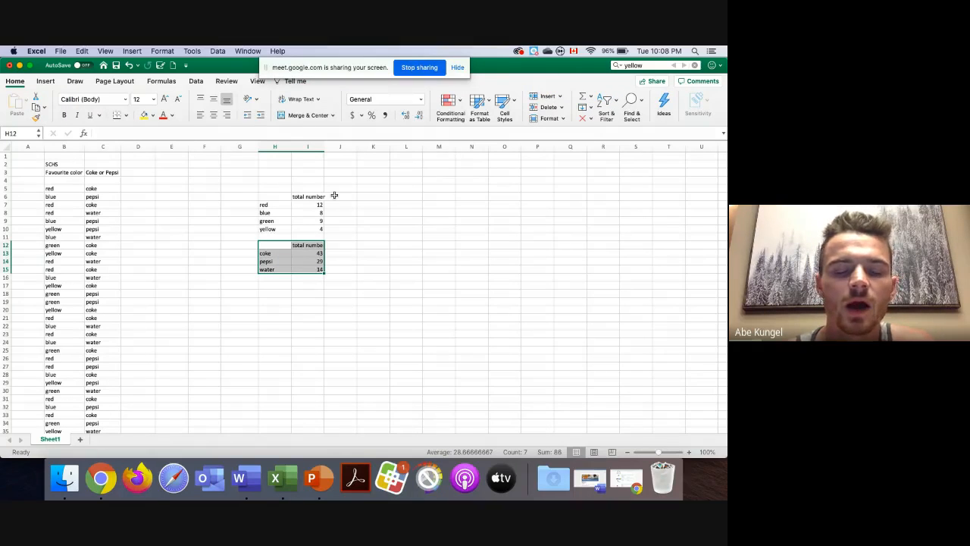
# Step: Clear the drink tally in H12:J18 and the header and colour totals in I5:J11, keeping the colour labels
pyautogui.click(271, 205)
pyautogui.moveTo(270, 236); pyautogui.dragTo(269, 206)
pyautogui.moveTo(268, 284); pyautogui.dragTo(269, 255)
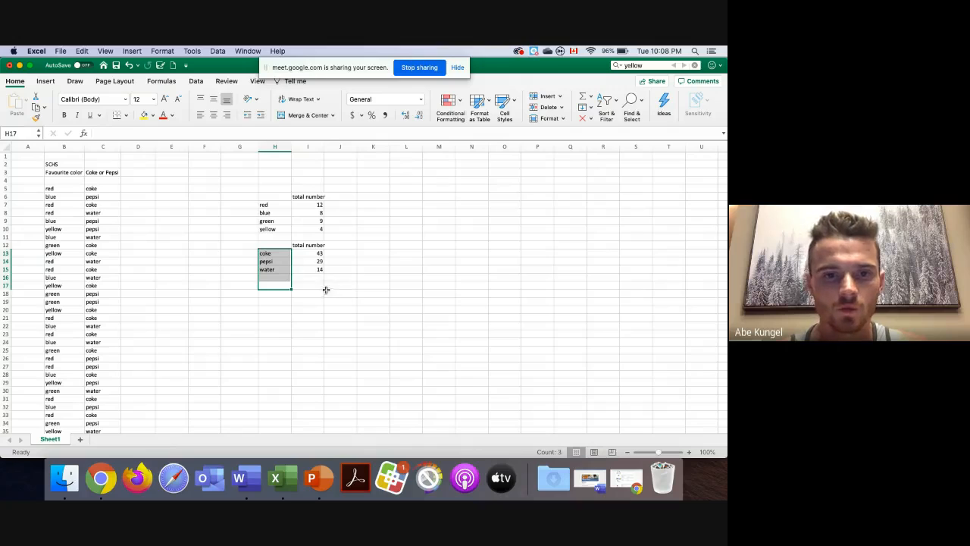
pyautogui.moveTo(326, 289); pyautogui.dragTo(263, 244)
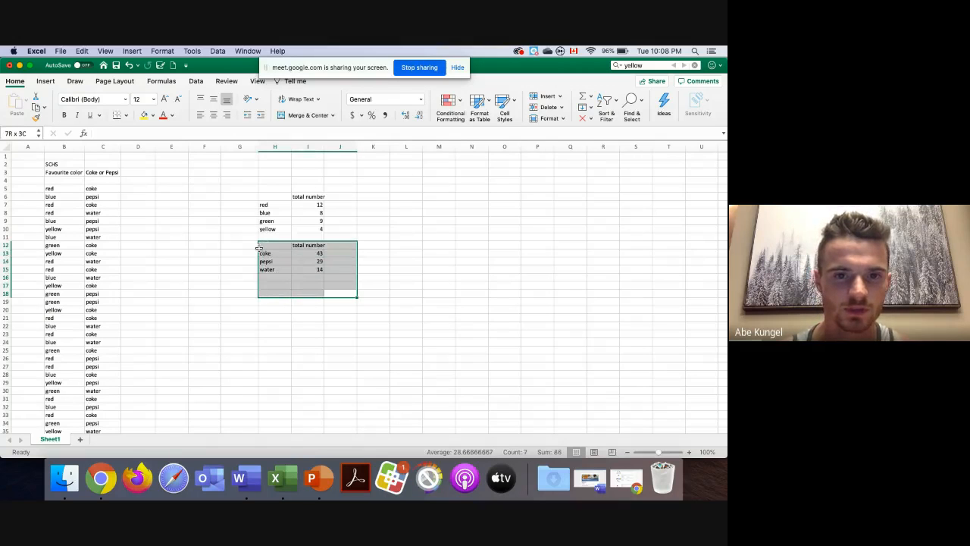
pyautogui.press('Delete')
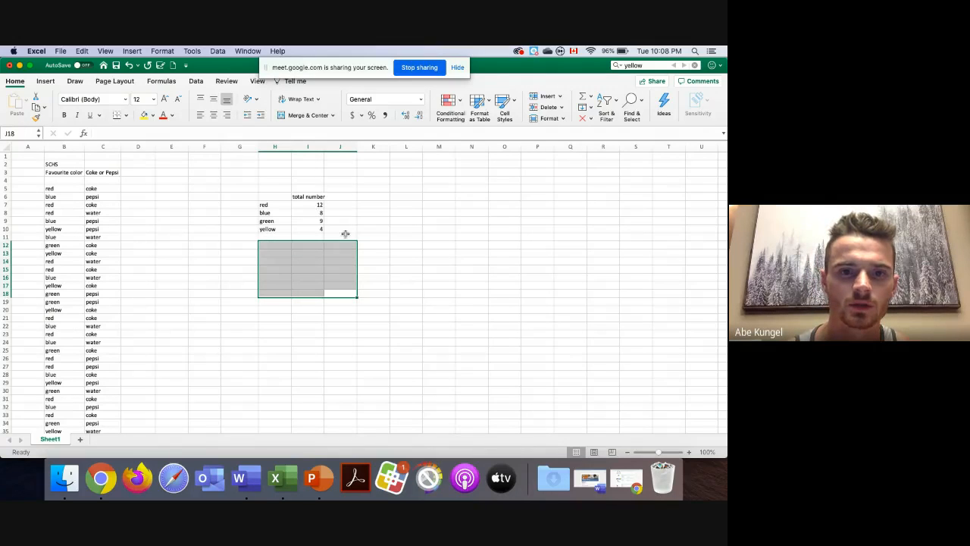
pyautogui.moveTo(341, 238); pyautogui.dragTo(305, 189)
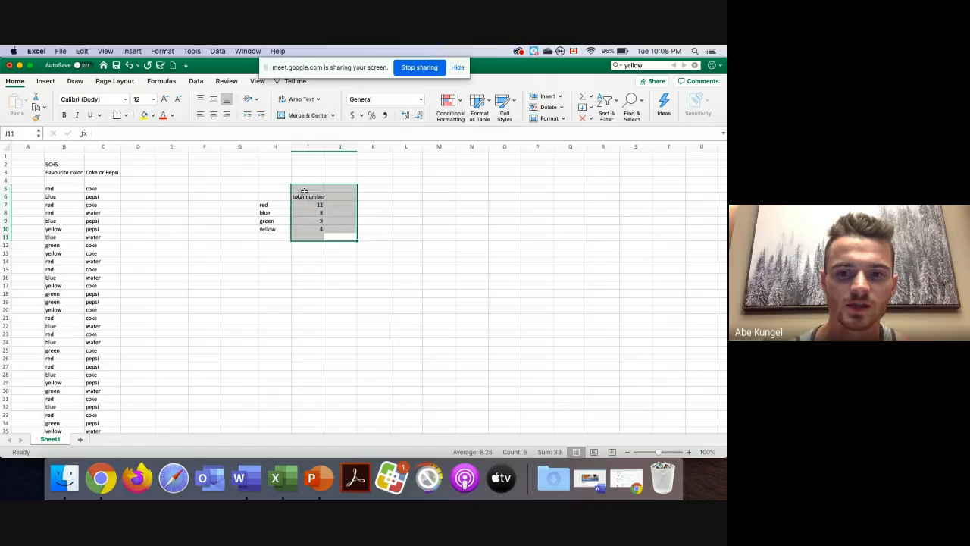
pyautogui.press('Delete')
# Step: Enter the drink headers coke, pepsi and water in cells I6 to K6 above the colour rows
pyautogui.click(307, 196)
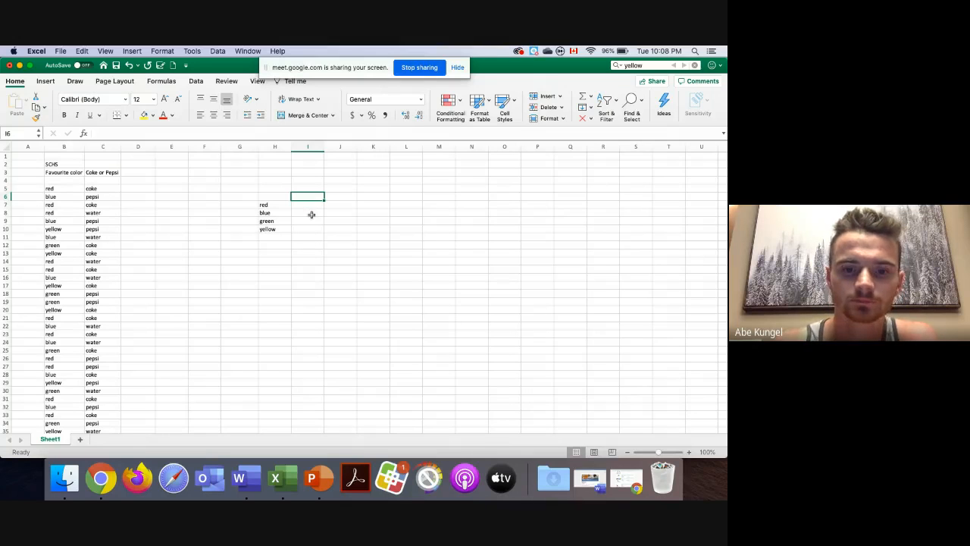
pyautogui.write('coke')
pyautogui.press('Tab')
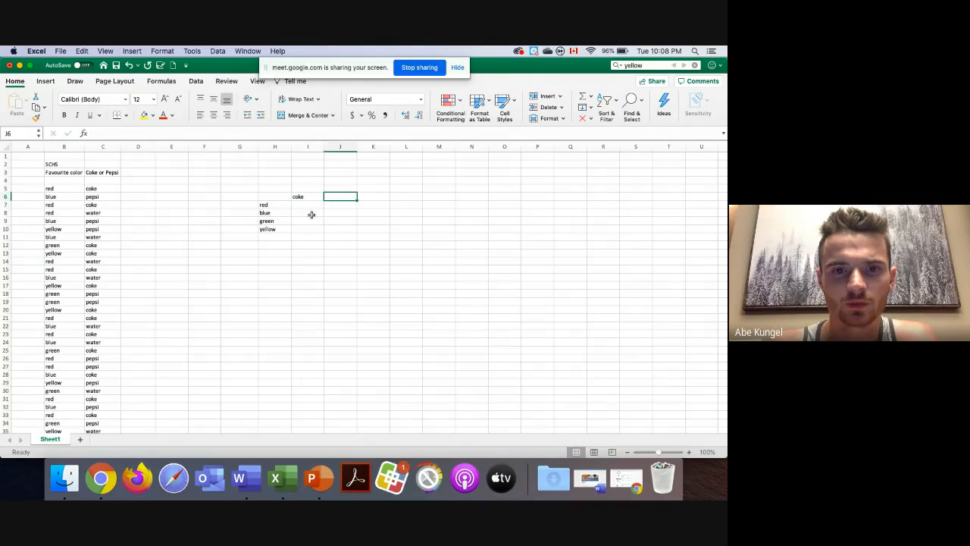
pyautogui.write('pepsi')
pyautogui.press('Tab')
pyautogui.write('wa')
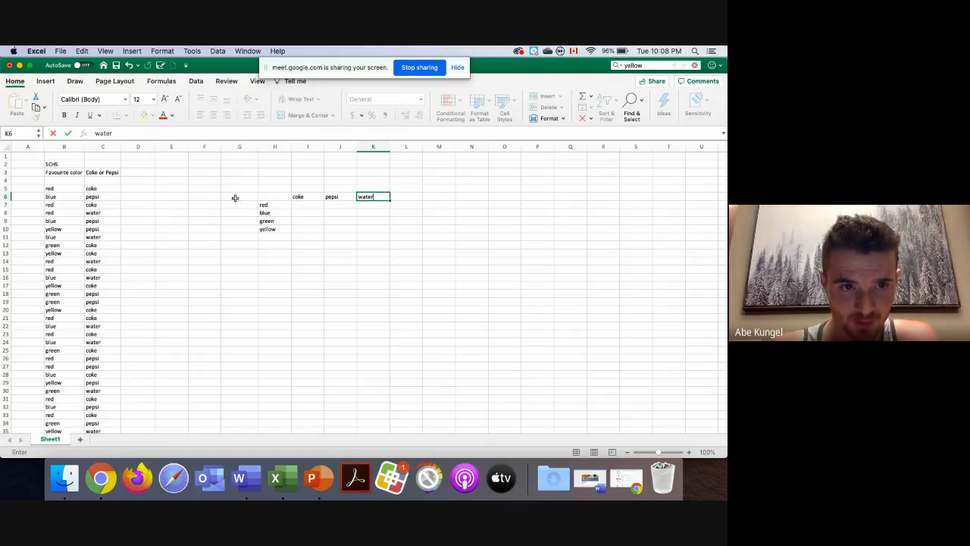
# Step: Tally the first two responses by entering 1 for red and coke in I7 and 1 for blue and pepsi in J8
pyautogui.moveTo(49, 188); pyautogui.dragTo(102, 187)
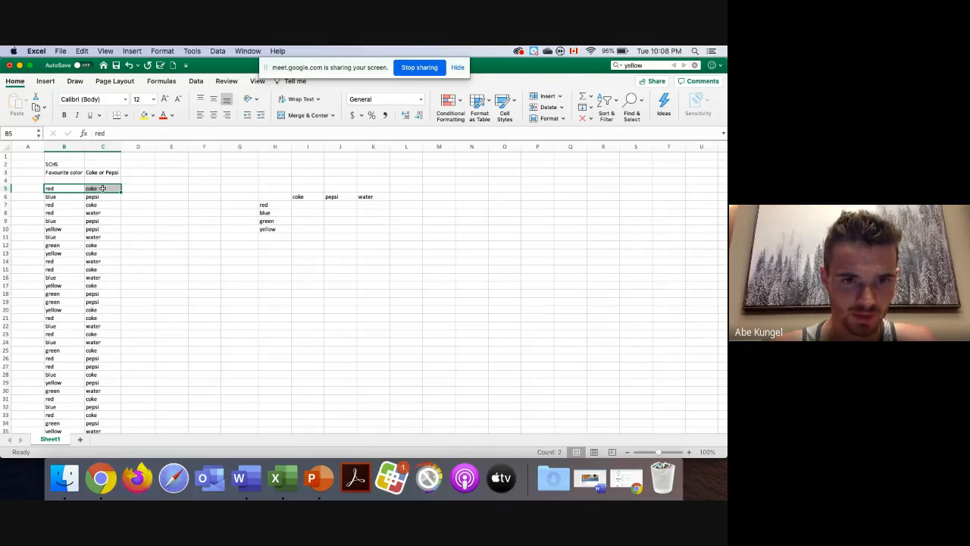
pyautogui.click(309, 207)
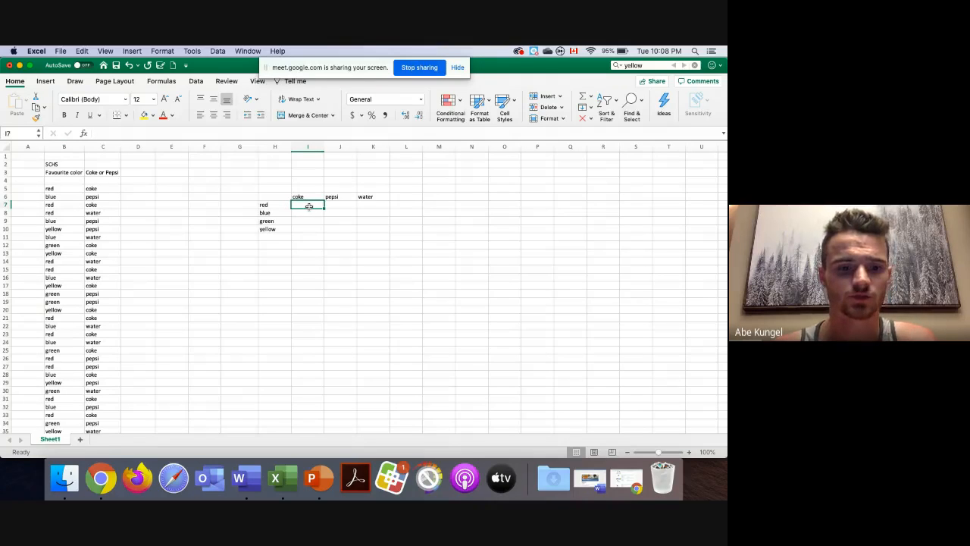
pyautogui.write('1')
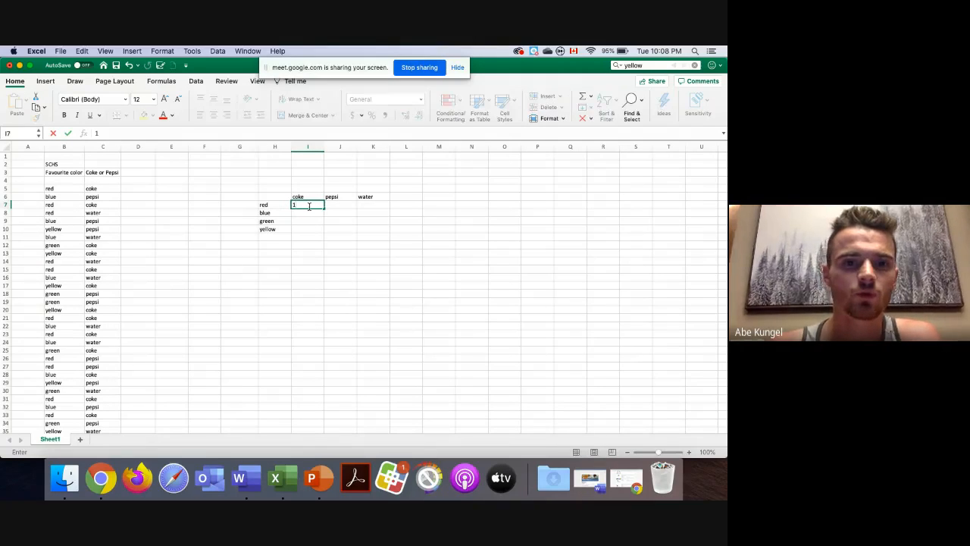
pyautogui.click(100, 188)
pyautogui.moveTo(66, 197); pyautogui.dragTo(100, 197)
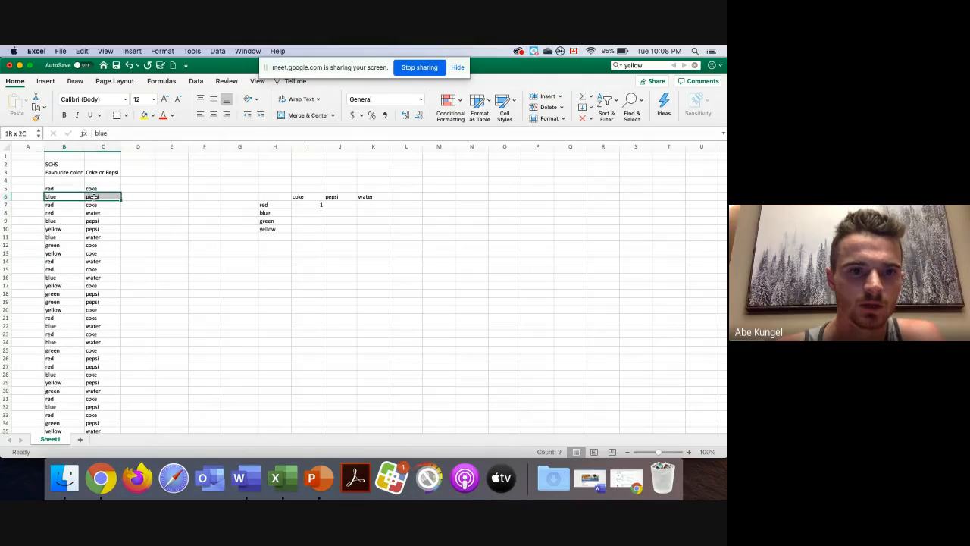
pyautogui.click(337, 213)
pyautogui.write('1')
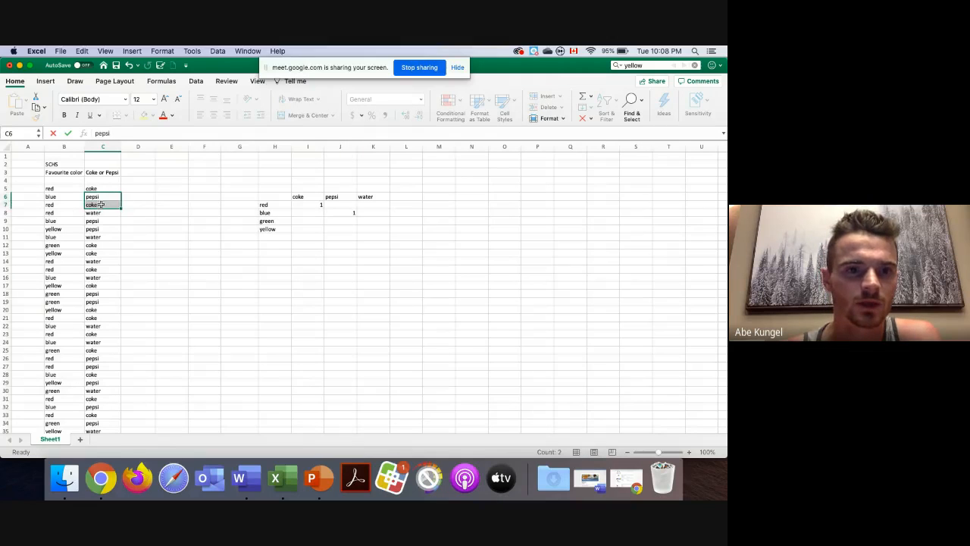
pyautogui.press('Return')
# Step: Tally responses in rows 7 and 8 by setting red and coke in I7 to 2 and red and water in K7 to 1
pyautogui.moveTo(59, 205); pyautogui.dragTo(93, 206)
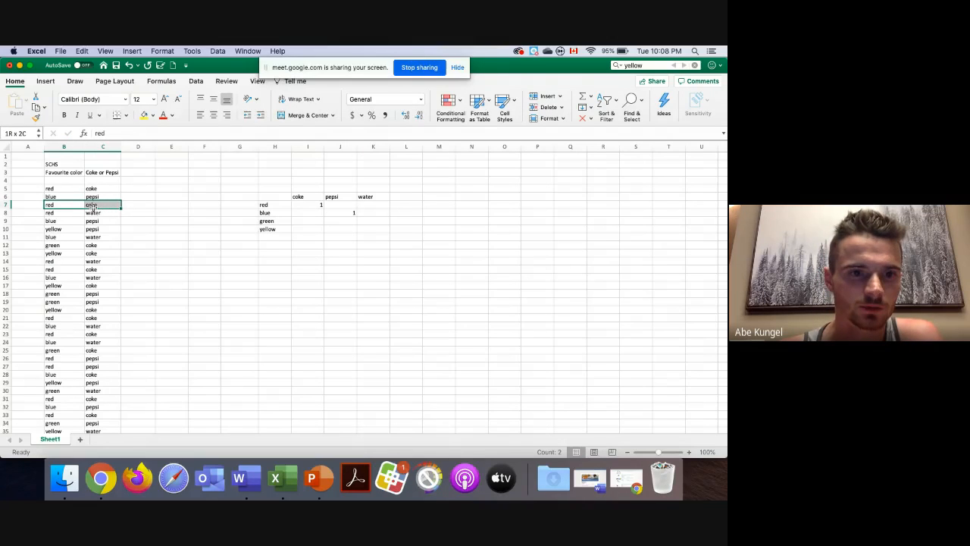
pyautogui.click(315, 205)
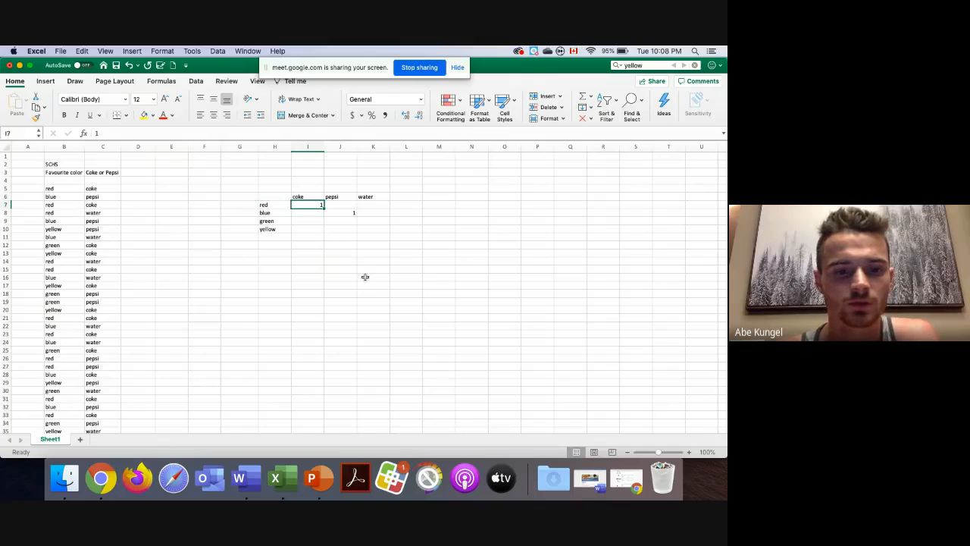
pyautogui.write('2')
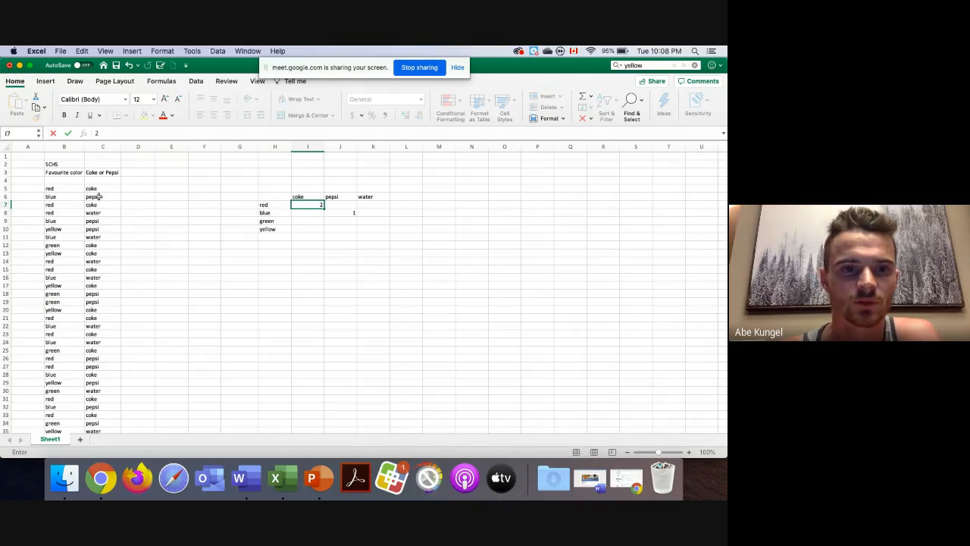
pyautogui.click(91, 213)
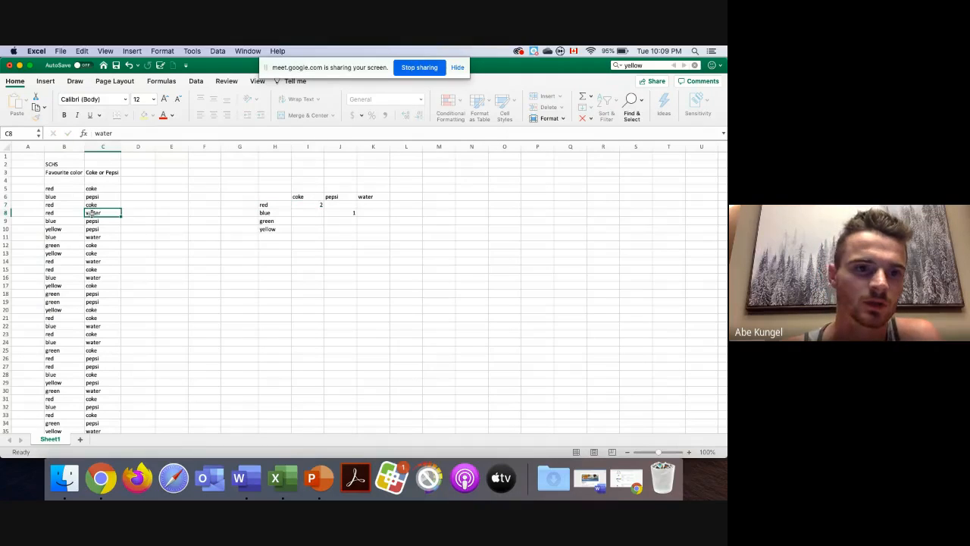
pyautogui.click(368, 204)
pyautogui.write('1')
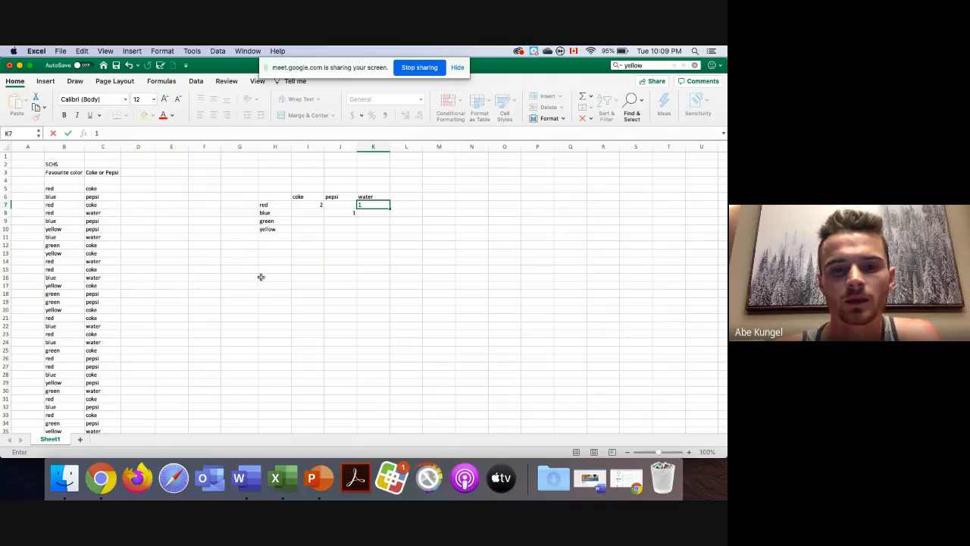
pyautogui.click(260, 277)
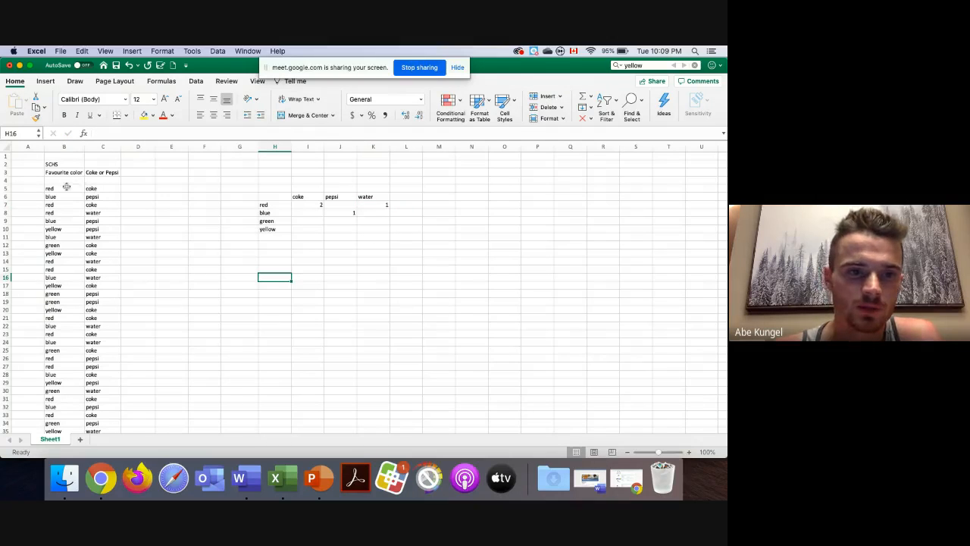
# Step: Review the survey responses in columns B and C against the colour-by-drink table in H6:K10
pyautogui.moveTo(65, 188); pyautogui.dragTo(91, 370)
pyautogui.scroll(6, 137, 294)
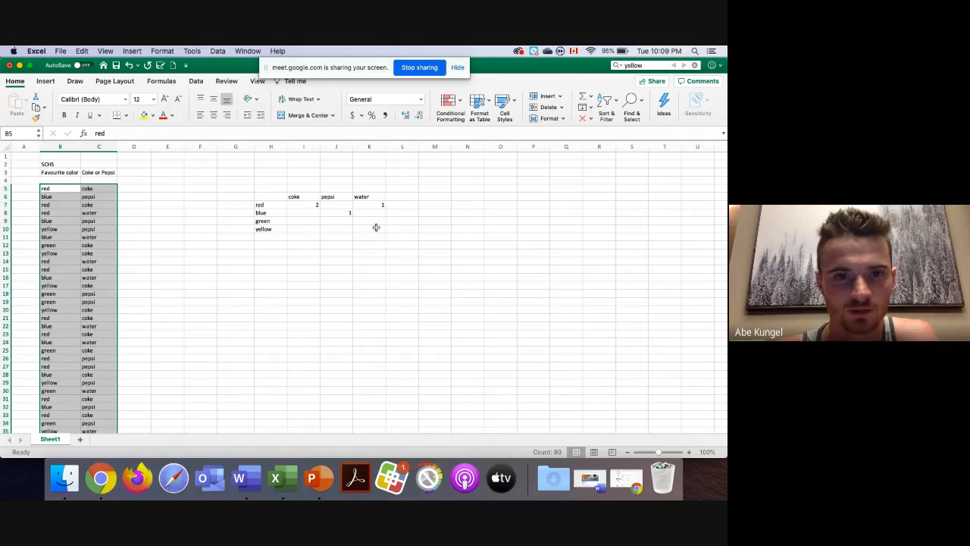
pyautogui.moveTo(376, 227); pyautogui.dragTo(308, 205)
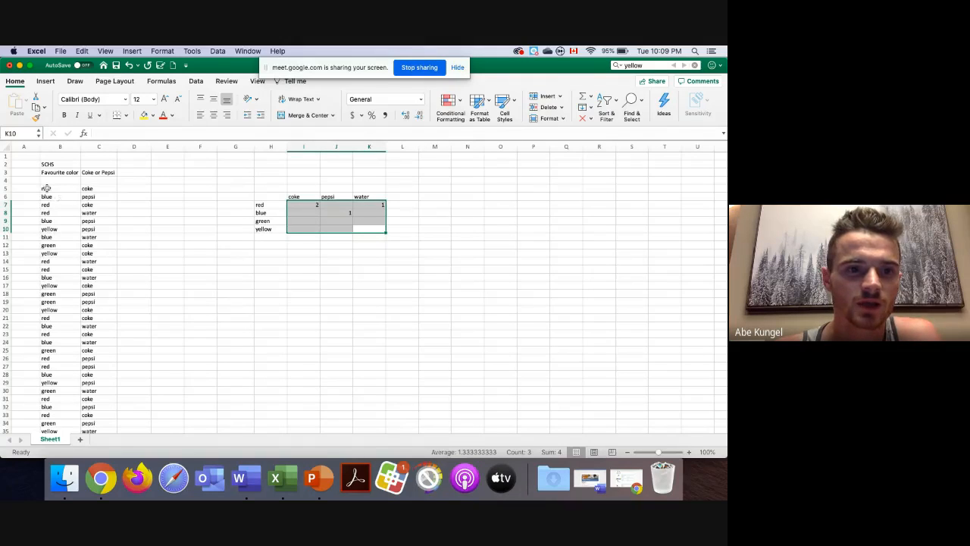
pyautogui.moveTo(46, 188); pyautogui.dragTo(99, 398)
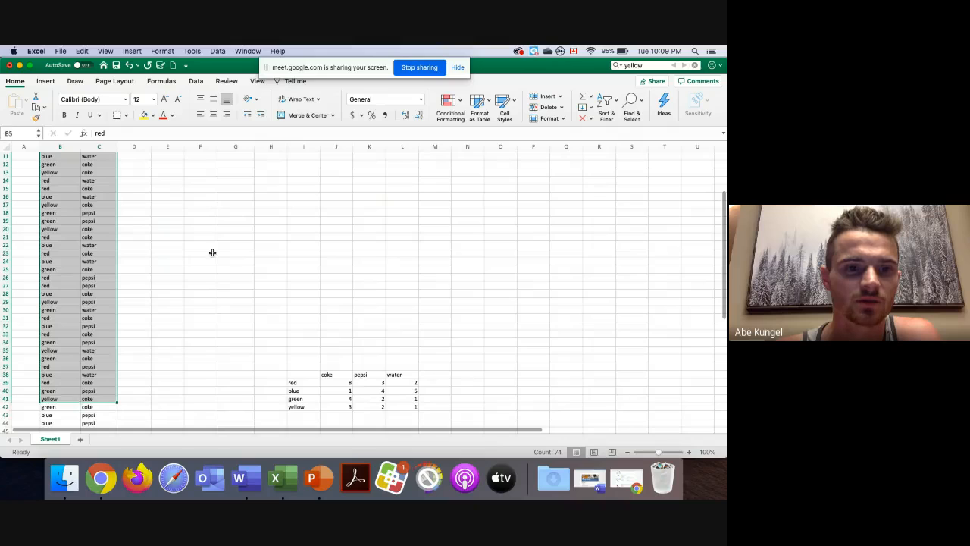
pyautogui.scroll(5, 212, 252)
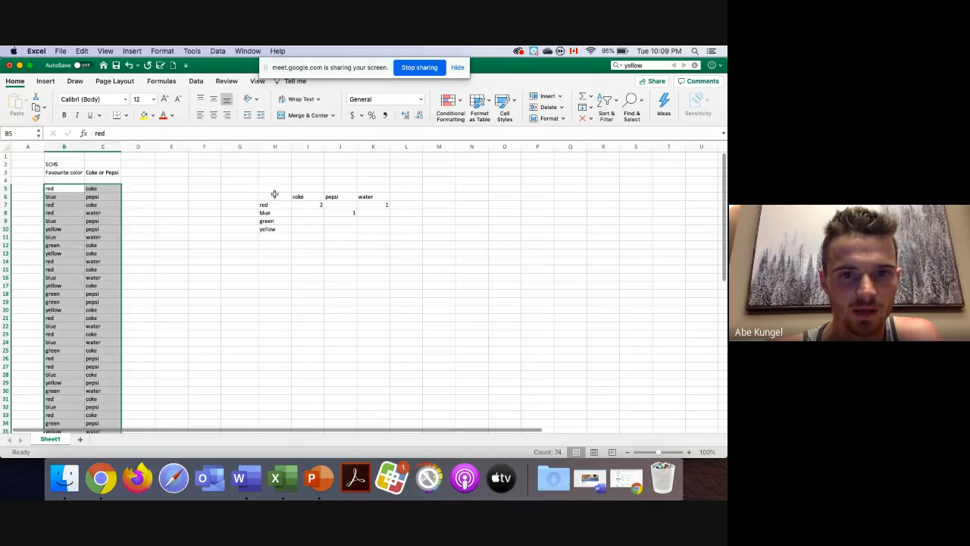
pyautogui.moveTo(275, 196); pyautogui.dragTo(386, 226)
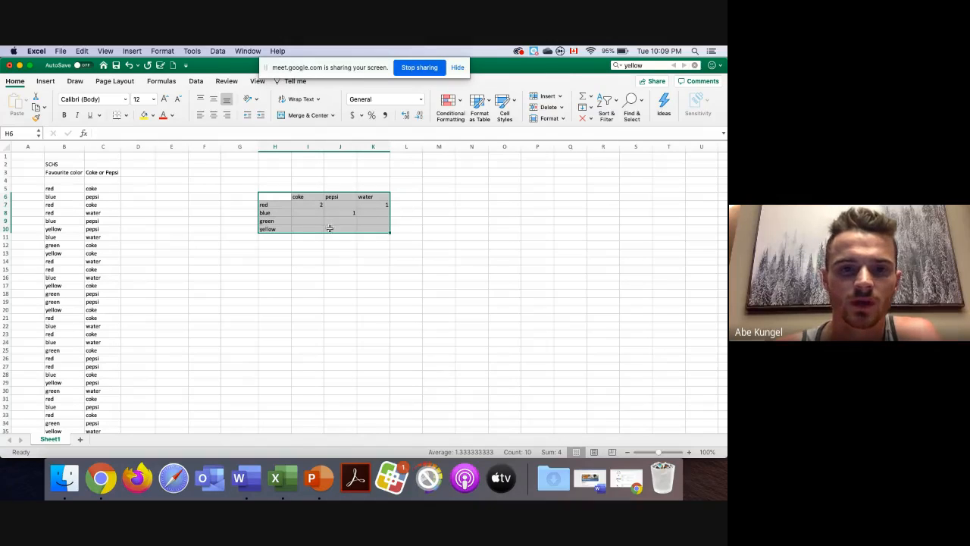
pyautogui.click(302, 270)
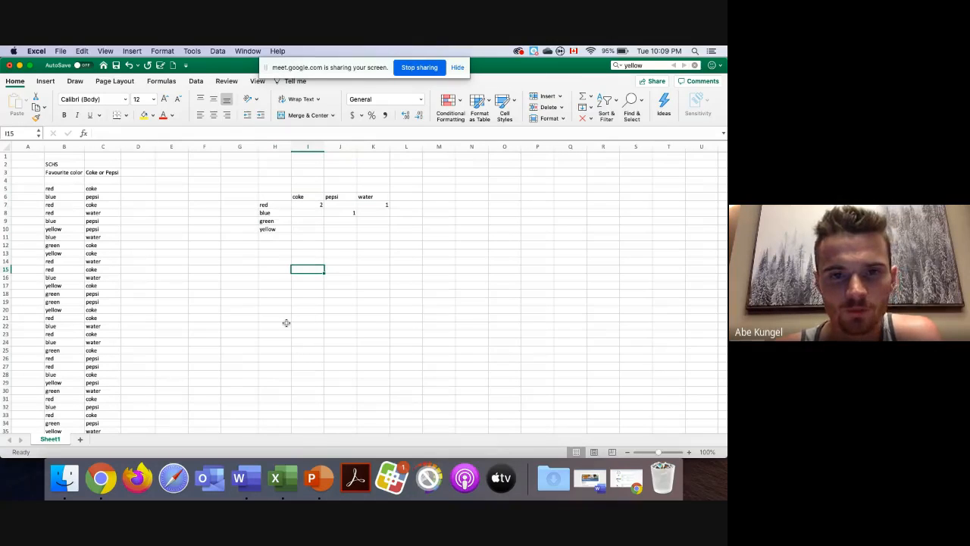
pyautogui.rightClick(286, 323)
pyautogui.click(310, 290)
pyautogui.click(229, 296)
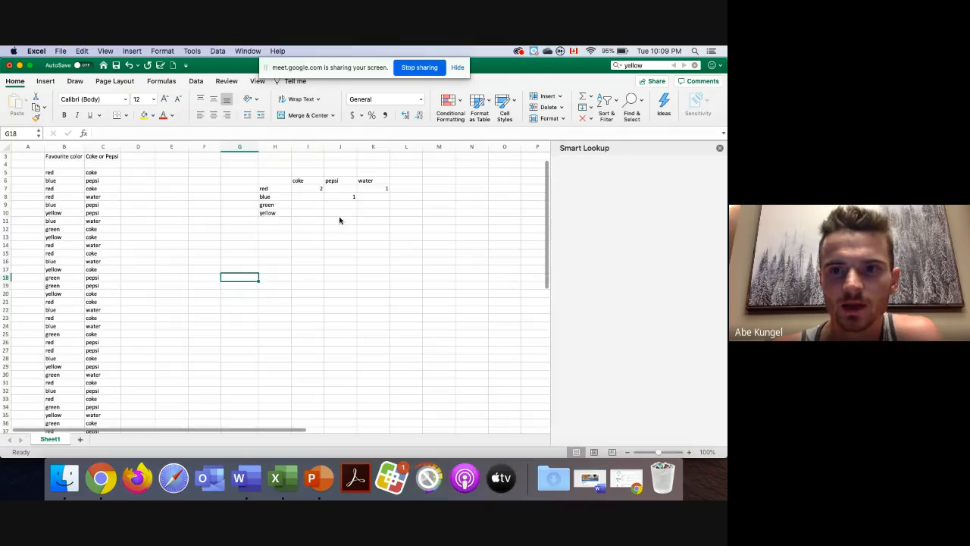
# Step: Close the Smart Lookup pane and review the completed colour-by-drink table in I38:L42
pyautogui.click(719, 148)
pyautogui.scroll(-8, 397, 338)
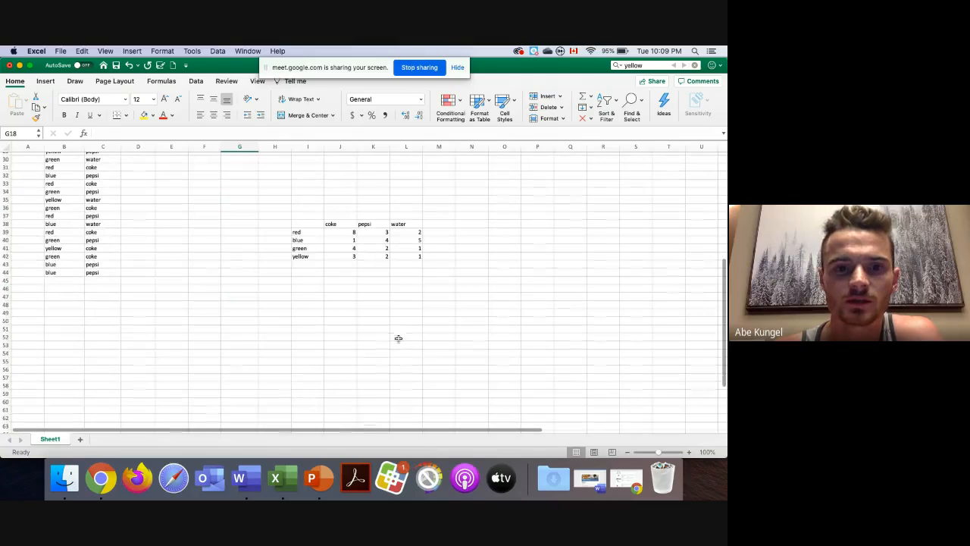
pyautogui.moveTo(304, 224); pyautogui.dragTo(396, 257)
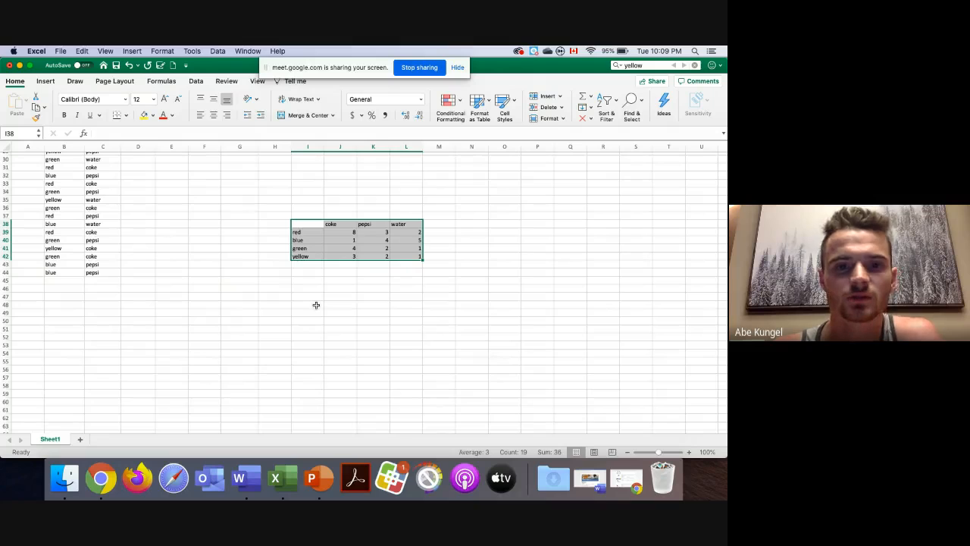
pyautogui.click(306, 273)
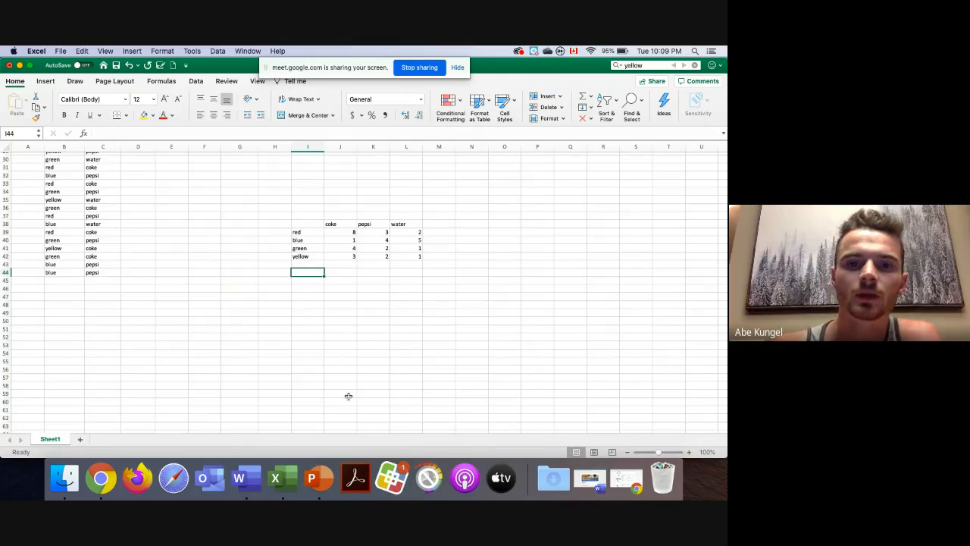
pyautogui.moveTo(351, 231); pyautogui.dragTo(350, 258)
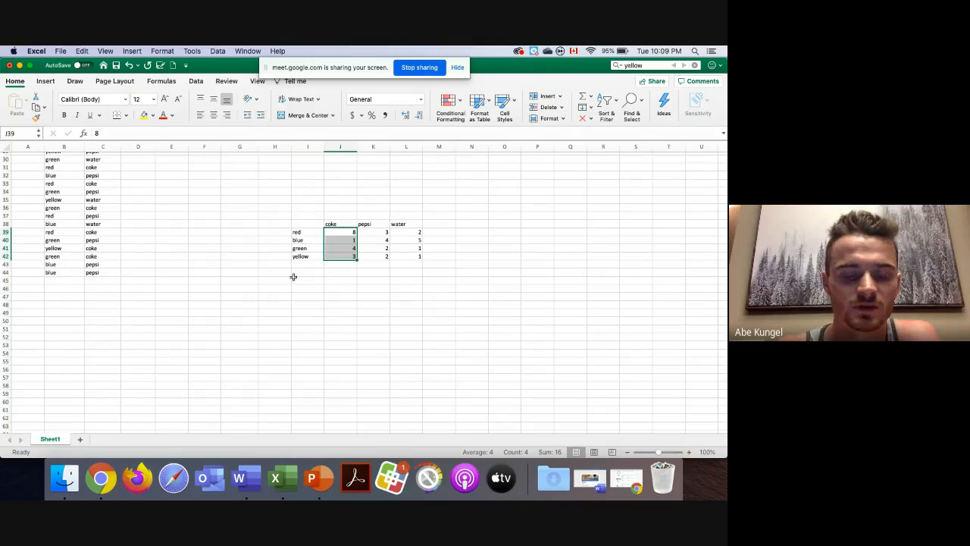
pyautogui.click(339, 274)
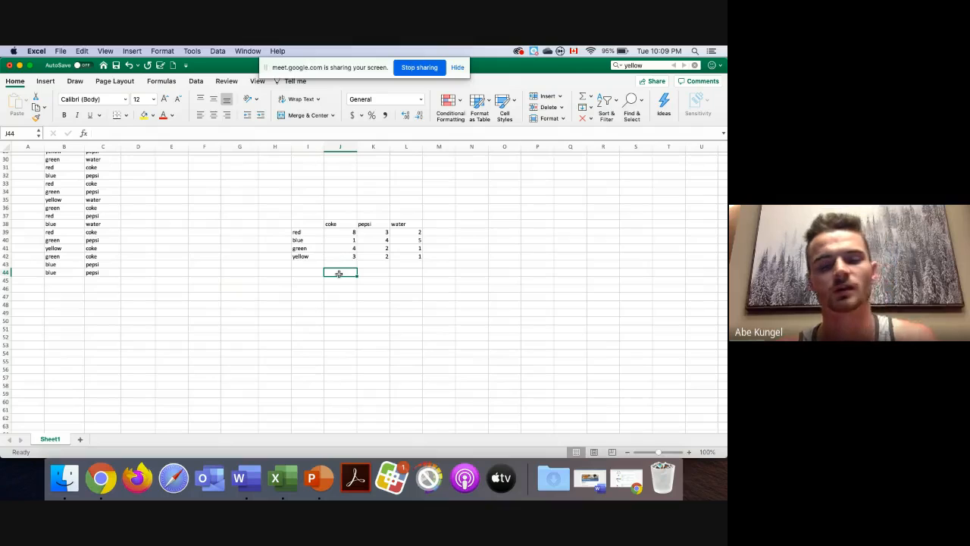
# Step: Label cell I44 "total number" below the colour rows and fit column I's width to its contents
pyautogui.click(306, 274)
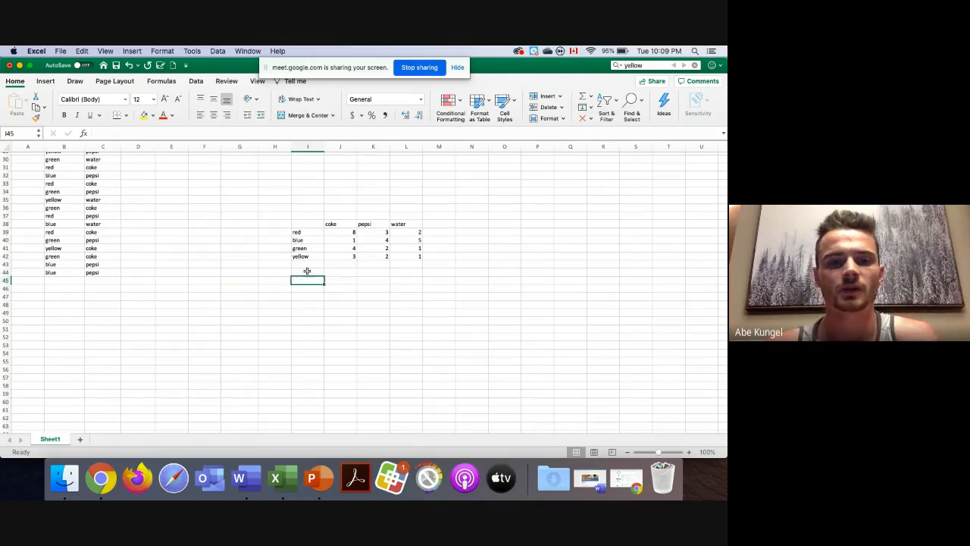
pyautogui.write('total n')
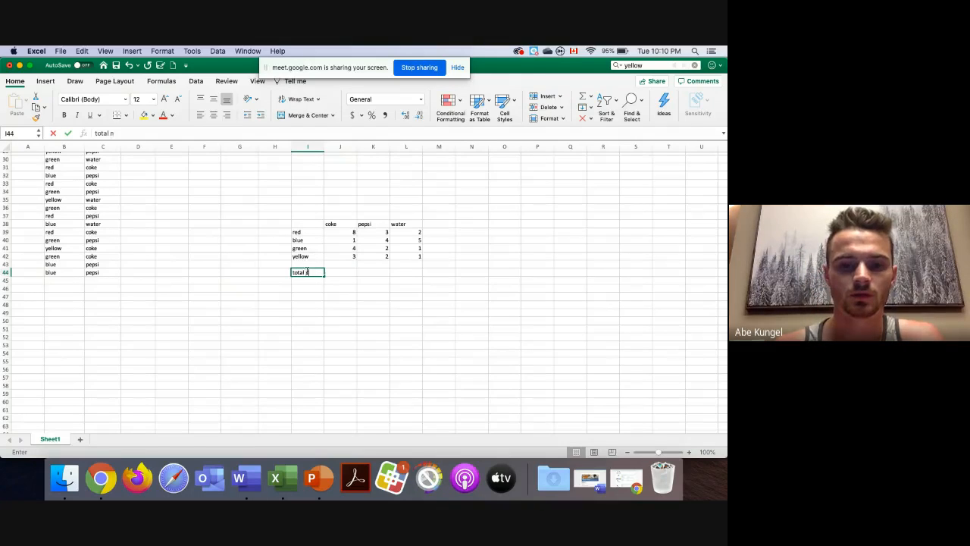
pyautogui.write('umber')
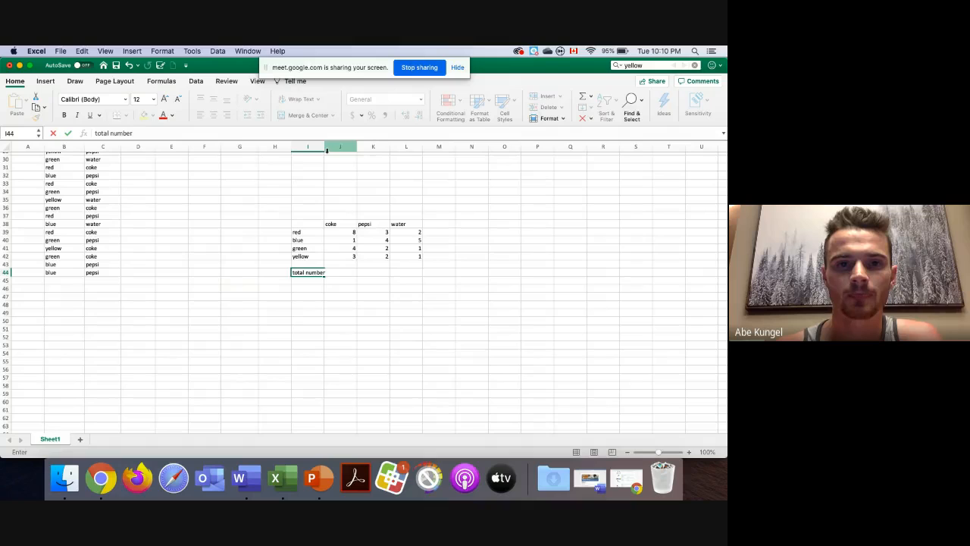
pyautogui.click(321, 167)
pyautogui.doubleClick(325, 146)
# Step: Total the coke column in J44 with the formula =SUM(J39:J42)
pyautogui.click(341, 272)
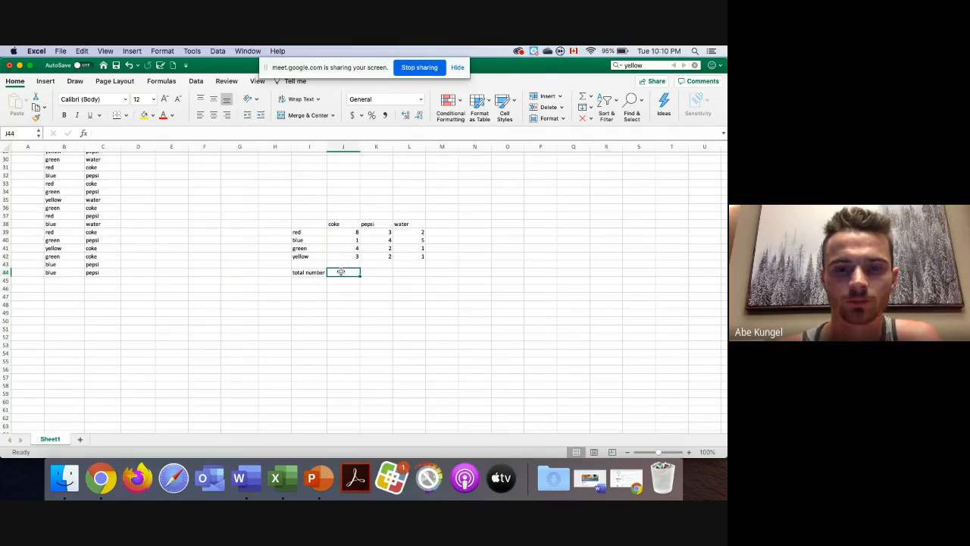
pyautogui.write('=')
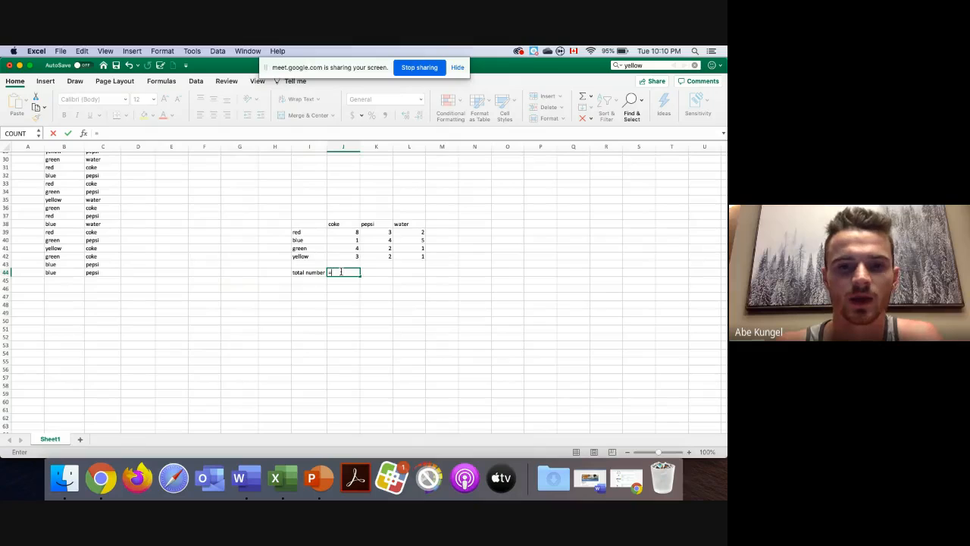
pyautogui.write('sum')
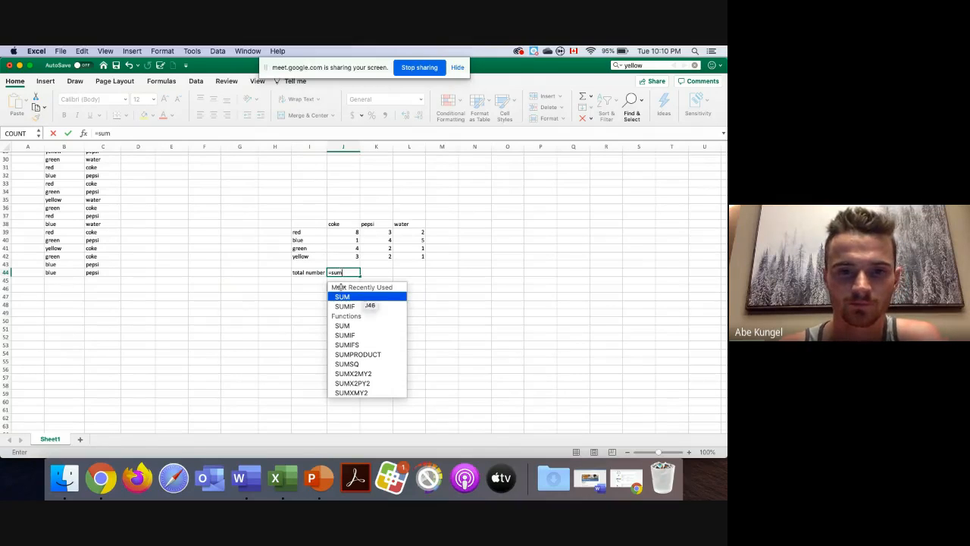
pyautogui.doubleClick(341, 297)
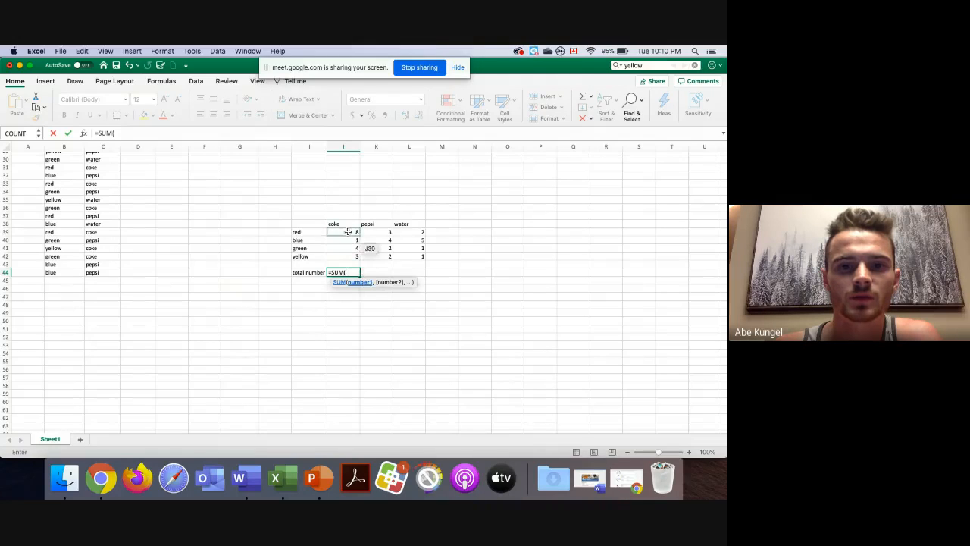
pyautogui.moveTo(343, 232); pyautogui.dragTo(345, 252)
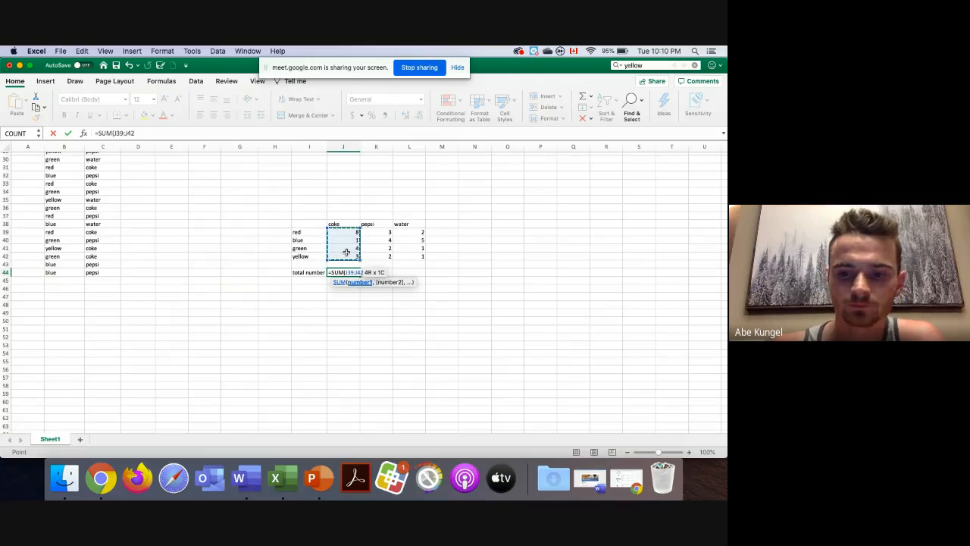
pyautogui.press('Return')
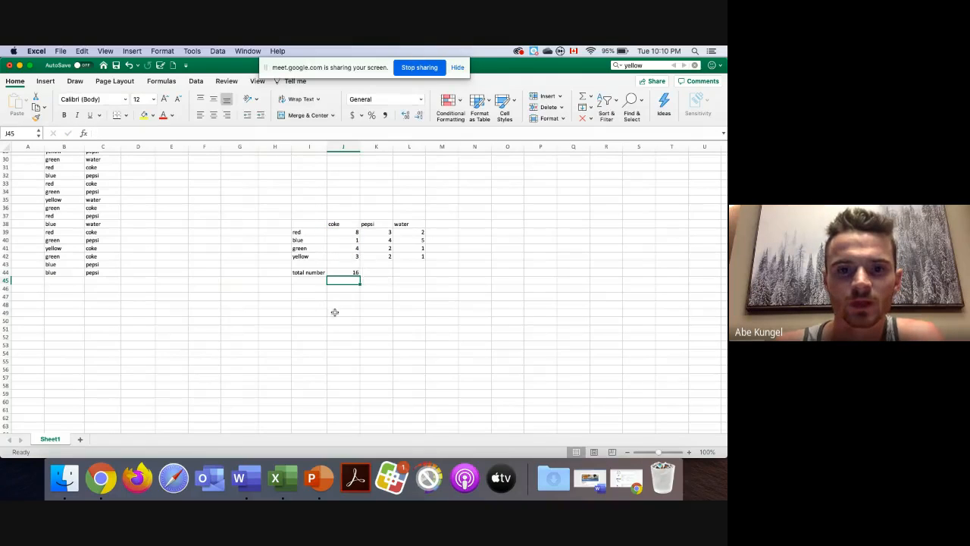
pyautogui.click(351, 272)
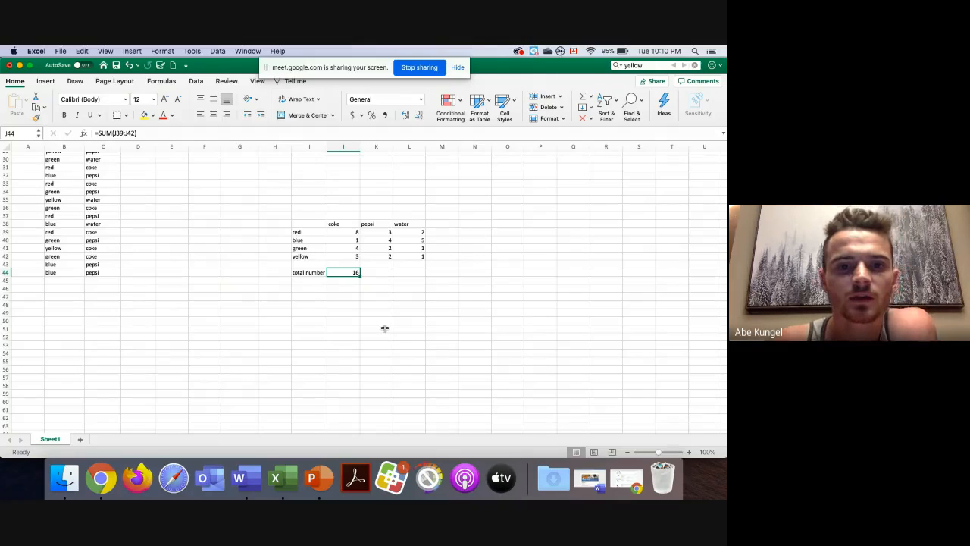
# Step: Total the pepsi column in K44 with =SUM(K39:K42) and fill the formula across to L44 for water
pyautogui.click(375, 272)
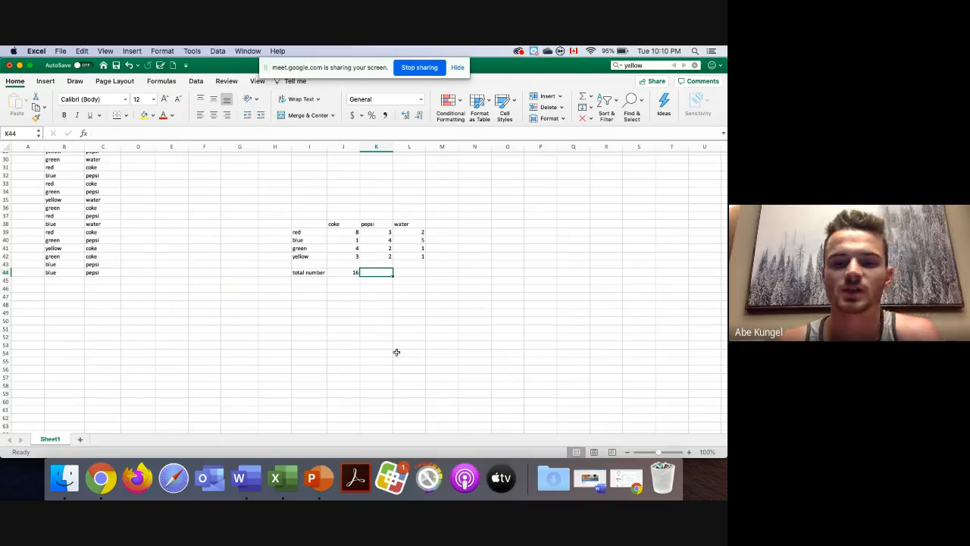
pyautogui.write('=')
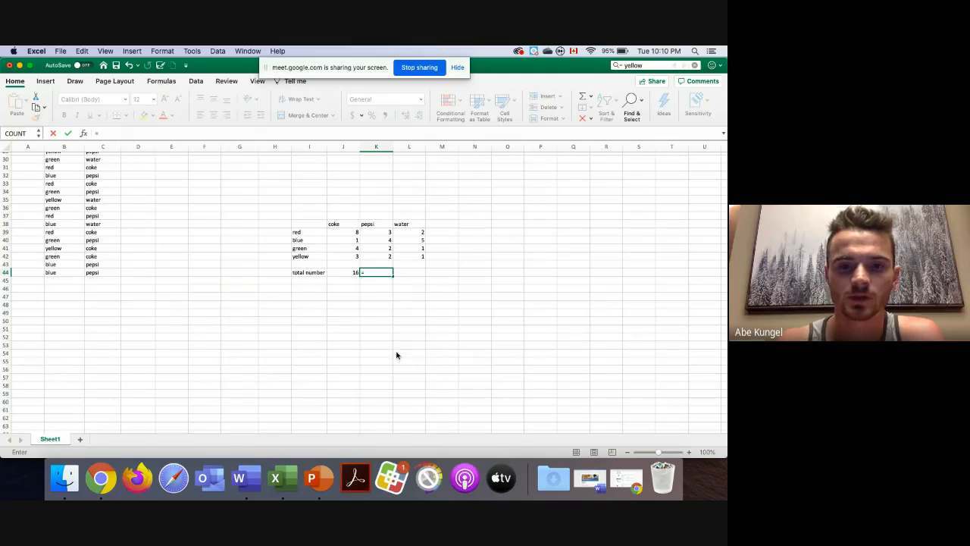
pyautogui.write('sum')
pyautogui.doubleClick(379, 295)
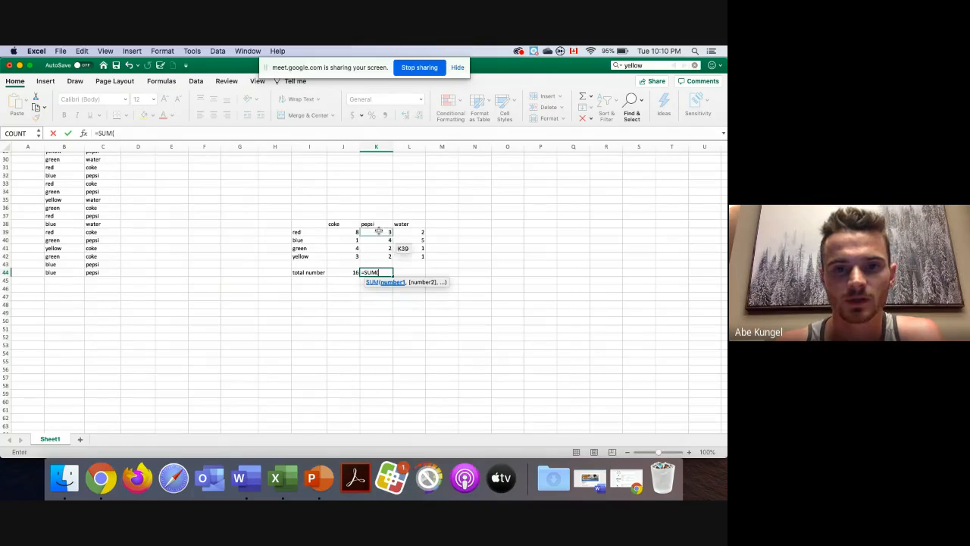
pyautogui.moveTo(379, 231); pyautogui.dragTo(377, 258)
pyautogui.press('Return')
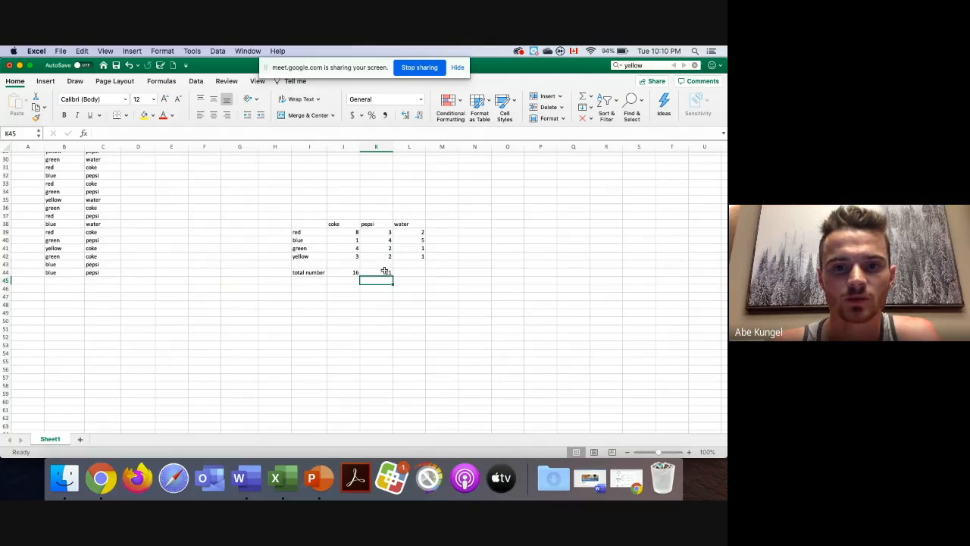
pyautogui.click(385, 271)
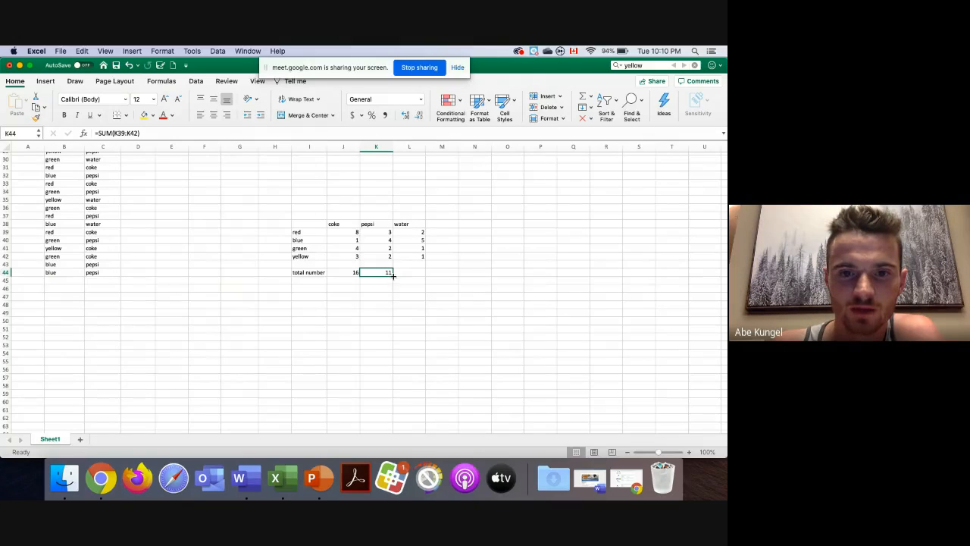
pyautogui.moveTo(391, 275); pyautogui.dragTo(413, 275)
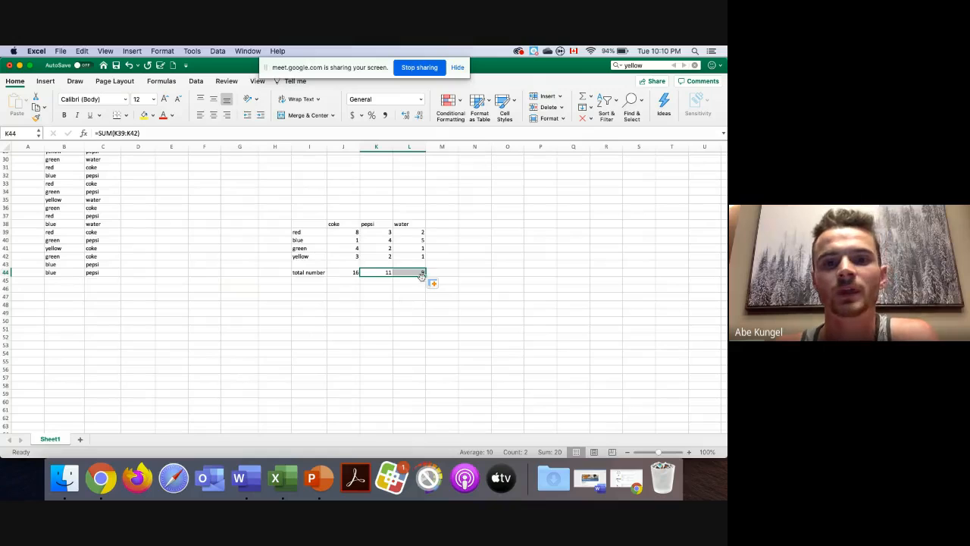
# Step: Check the drink totals in row 44 against their headers and examine the red row's counts in J39:L39
pyautogui.click(342, 223)
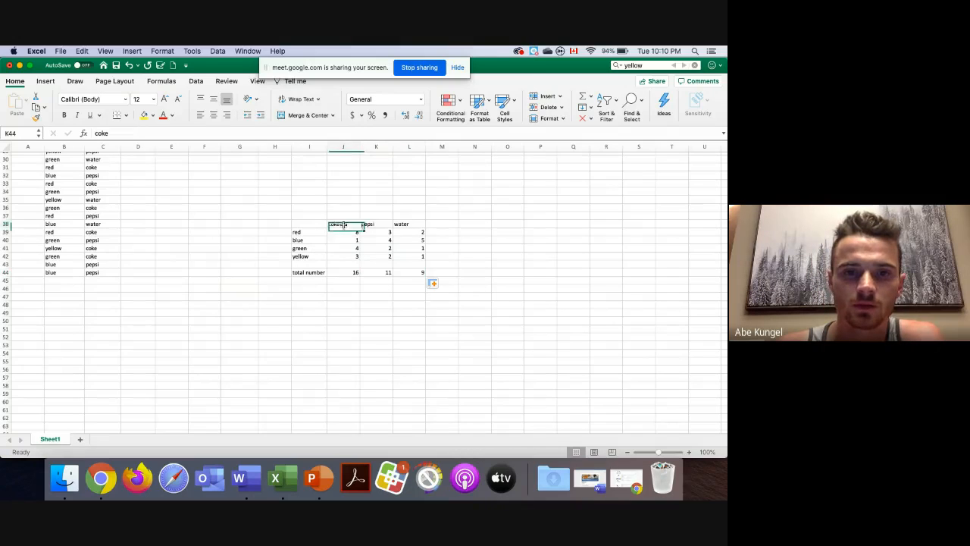
pyautogui.click(347, 272)
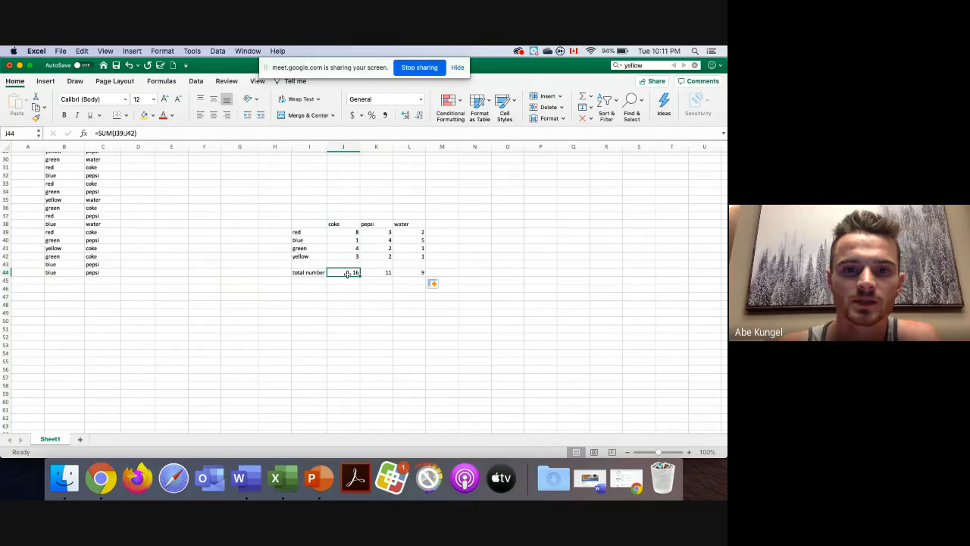
pyautogui.click(343, 224)
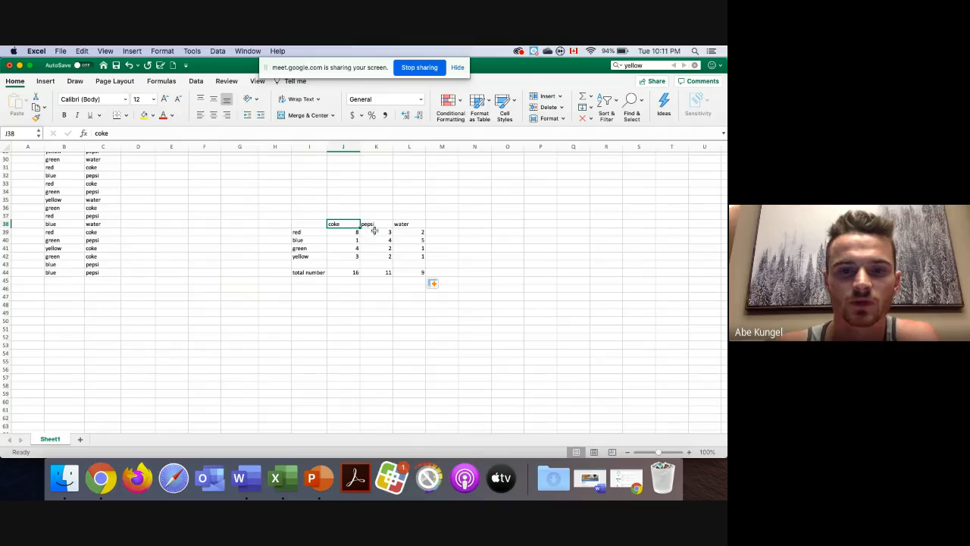
pyautogui.click(381, 272)
pyautogui.click(375, 224)
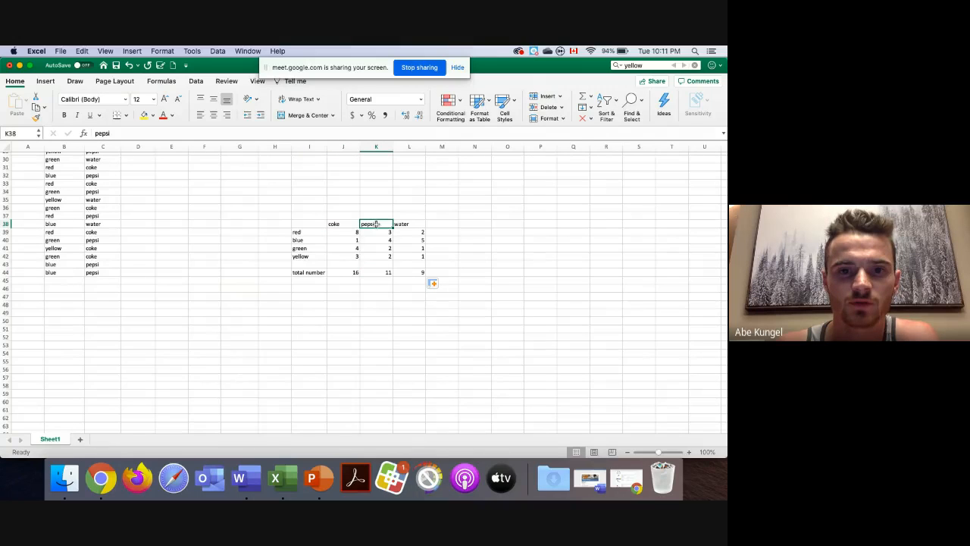
pyautogui.click(414, 272)
pyautogui.click(407, 224)
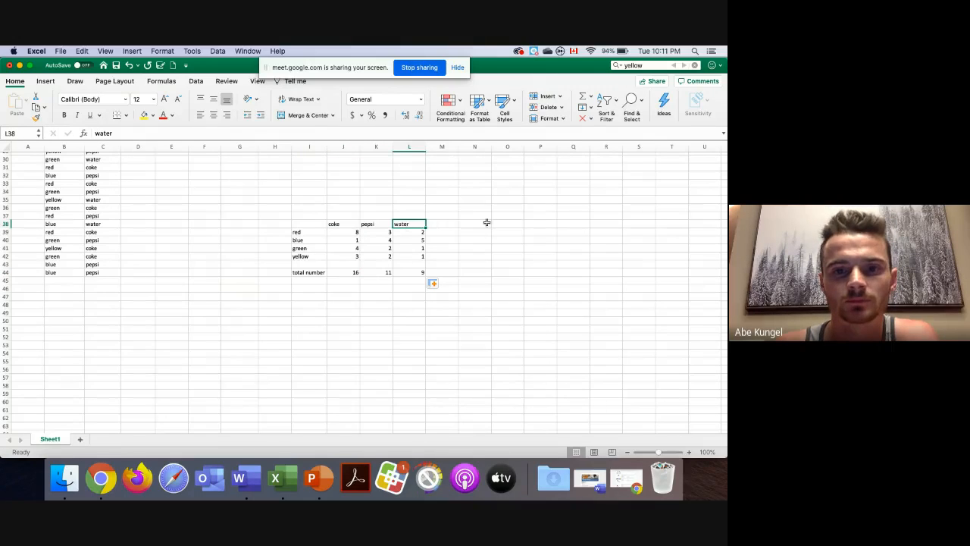
pyautogui.click(313, 234)
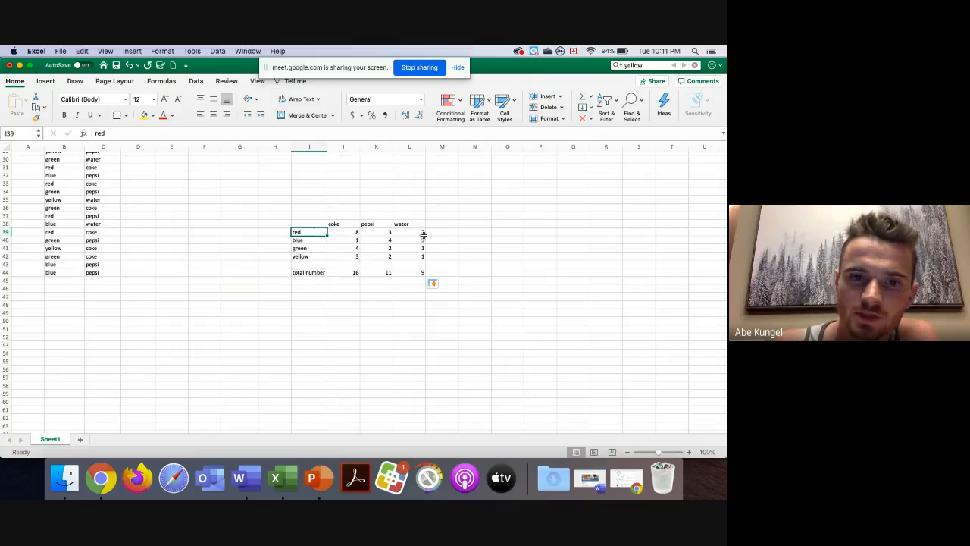
pyautogui.moveTo(353, 233); pyautogui.dragTo(422, 233)
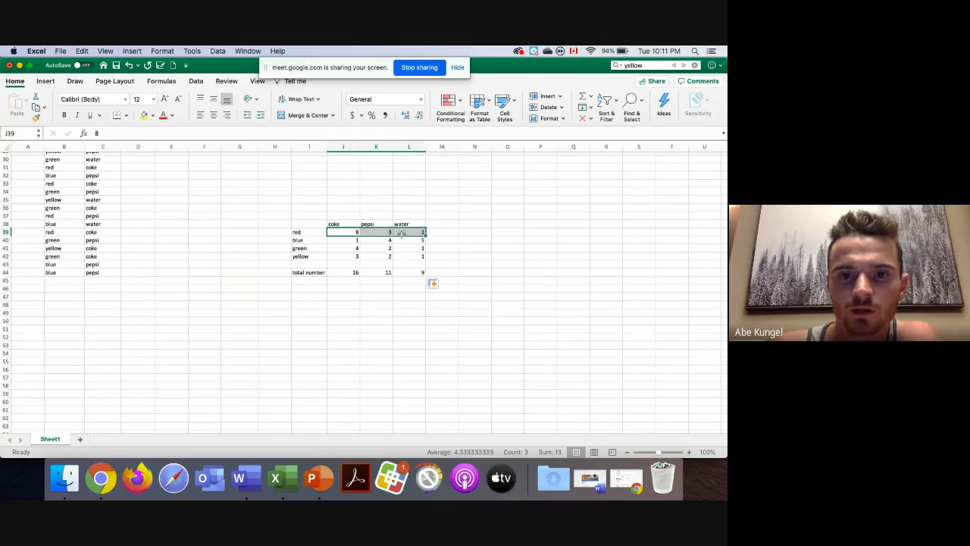
# Step: Label cell N38 "total number" beside the drink headers and fit column N's width to its contents
pyautogui.click(471, 224)
pyautogui.write('total')
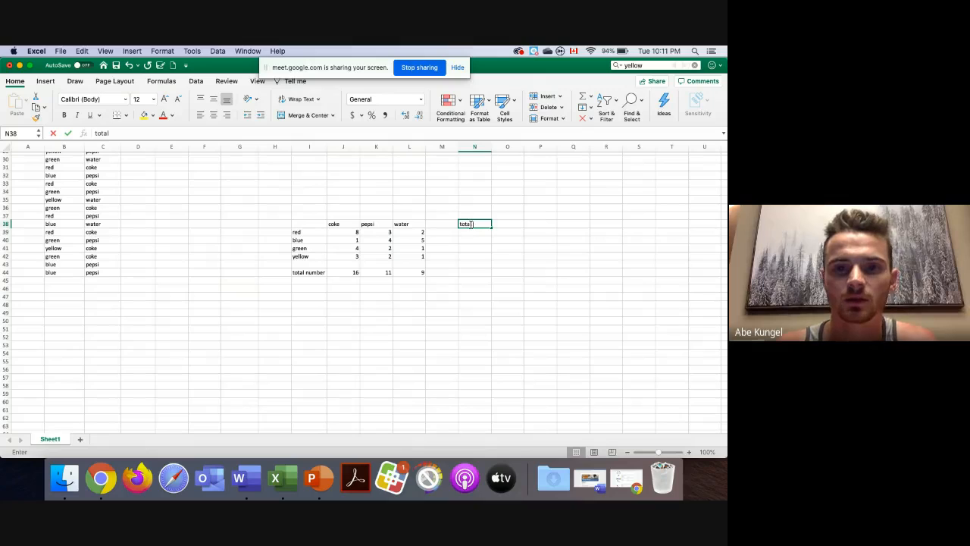
pyautogui.write(' number')
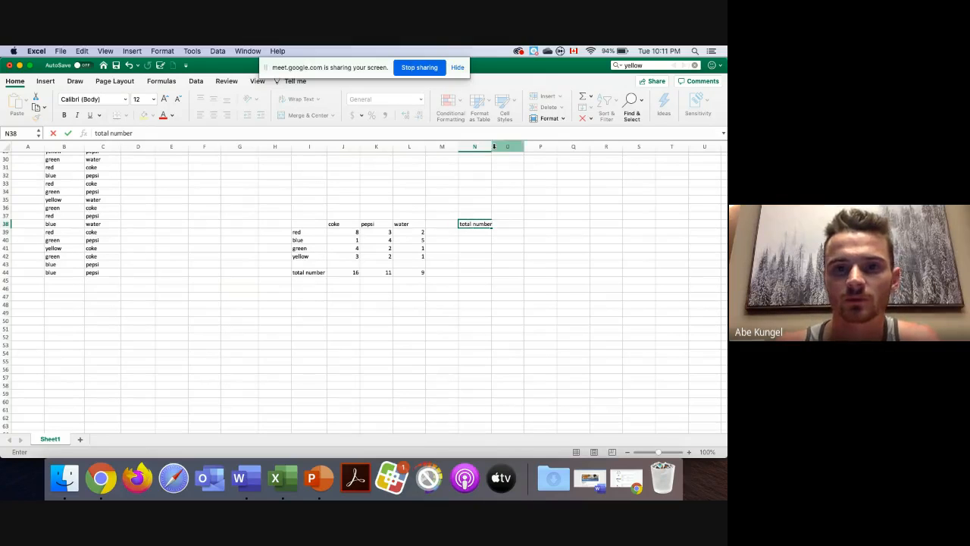
pyautogui.doubleClick(490, 146)
# Step: Total the red row in N39 with =SUM(J39:L39) and fill the formula down to N42 for the other colours
pyautogui.click(475, 243)
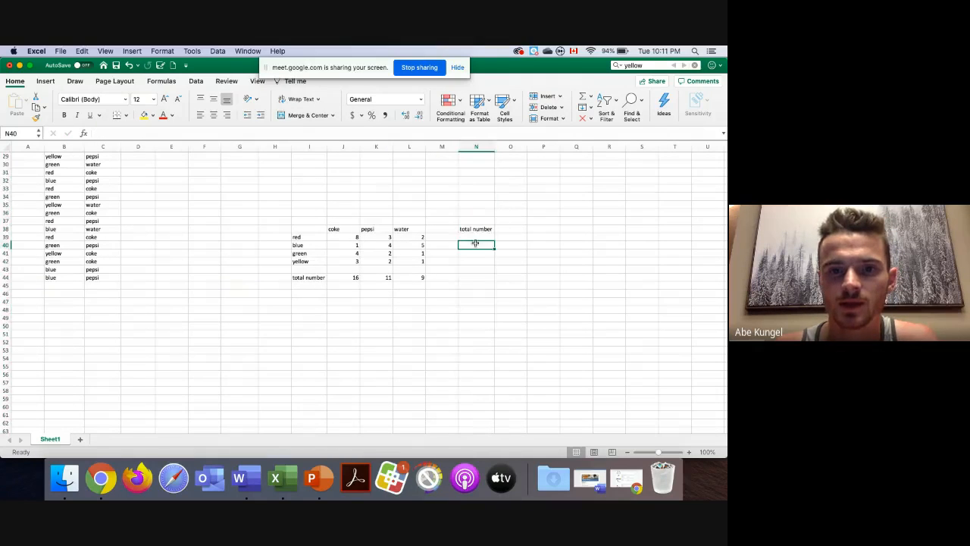
pyautogui.click(473, 238)
pyautogui.write('=sum')
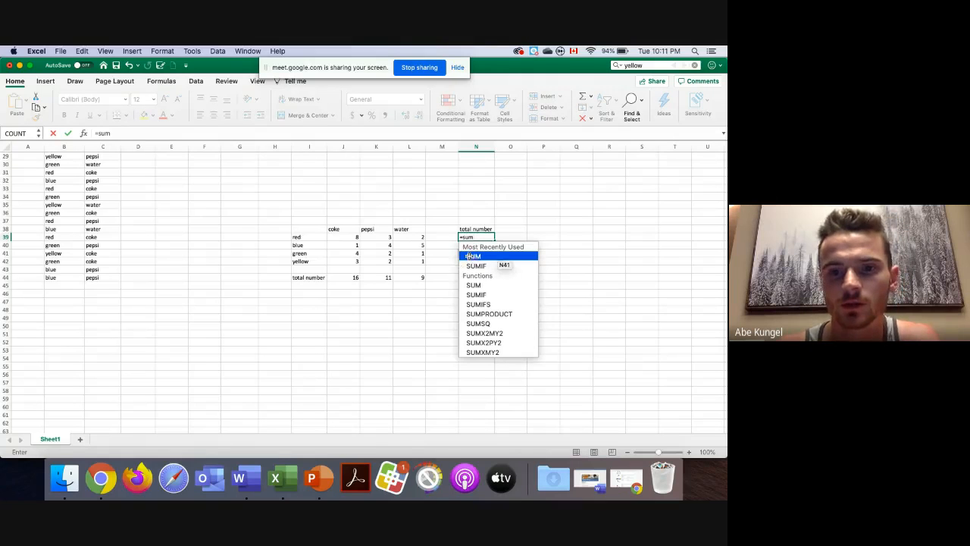
pyautogui.doubleClick(471, 256)
pyautogui.moveTo(353, 238); pyautogui.dragTo(410, 238)
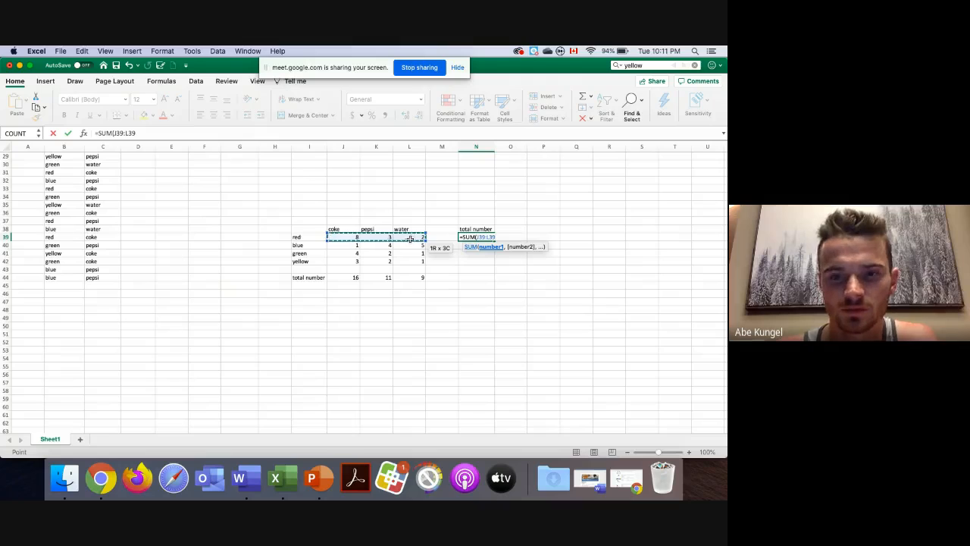
pyautogui.press('Return')
pyautogui.click(461, 239)
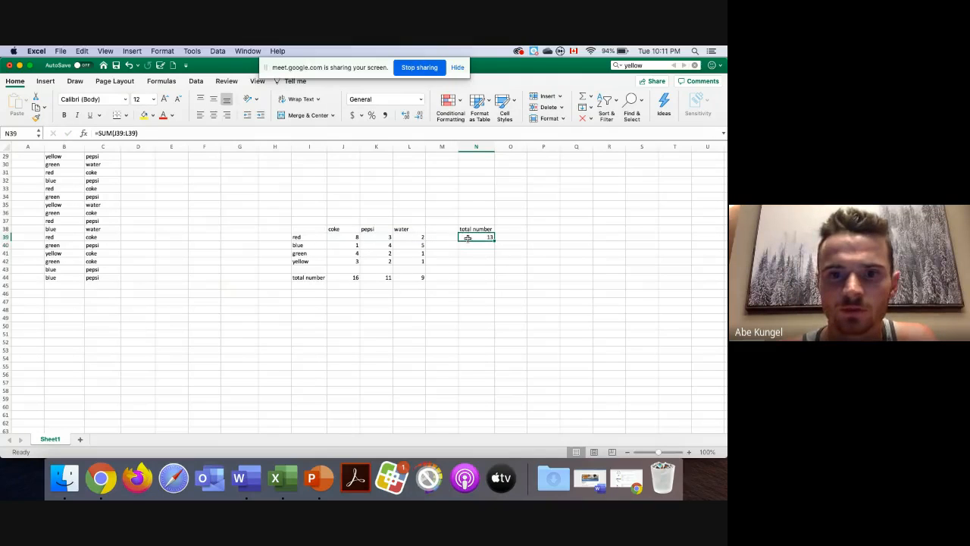
pyautogui.moveTo(495, 239); pyautogui.dragTo(494, 262)
pyautogui.click(483, 277)
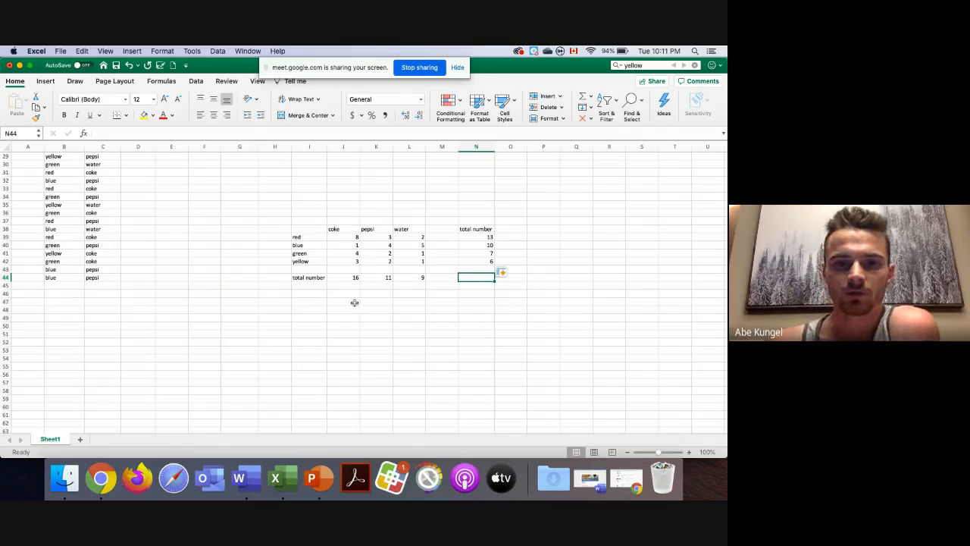
# Step: Compare the drink totals in row 44 with the colour totals in N39:N42
pyautogui.moveTo(309, 277); pyautogui.dragTo(403, 280)
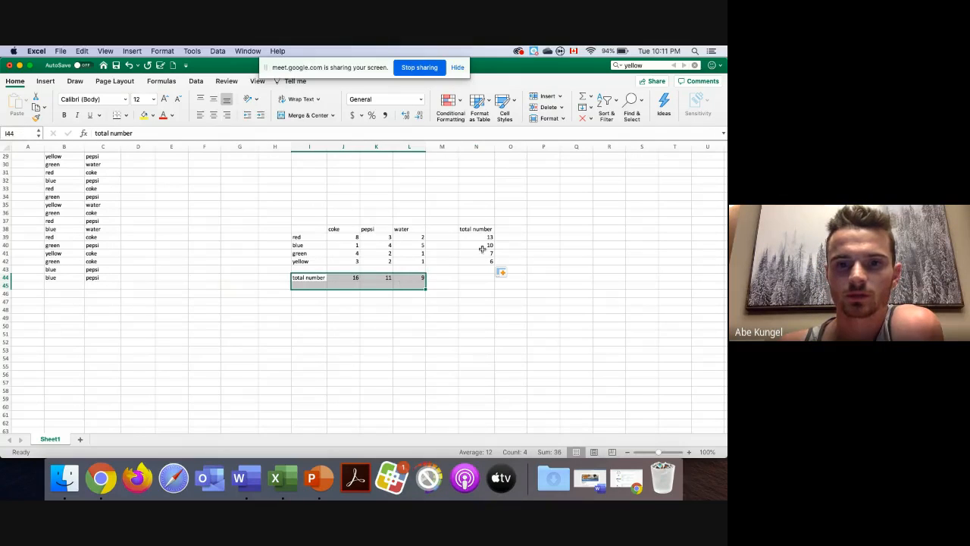
pyautogui.moveTo(475, 237); pyautogui.dragTo(474, 262)
pyautogui.click(469, 315)
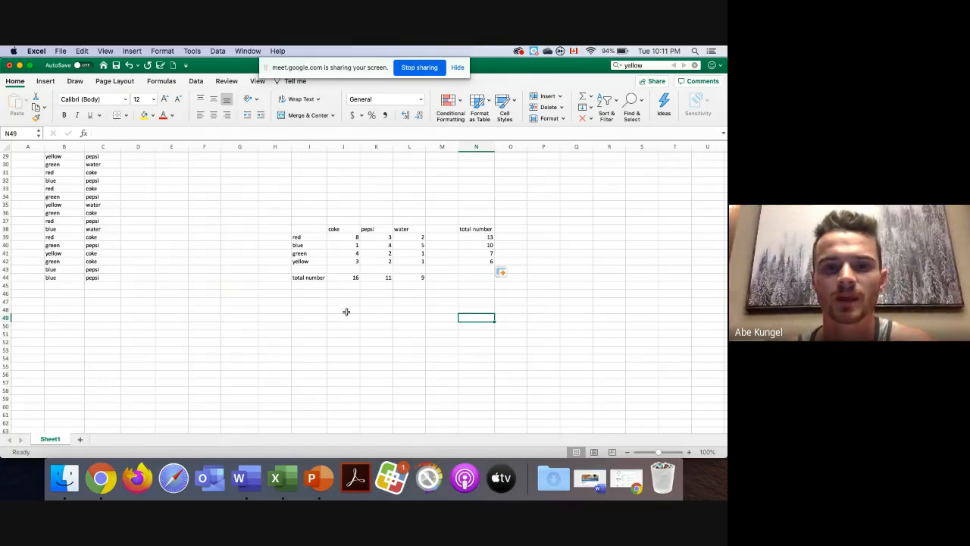
pyautogui.click(302, 331)
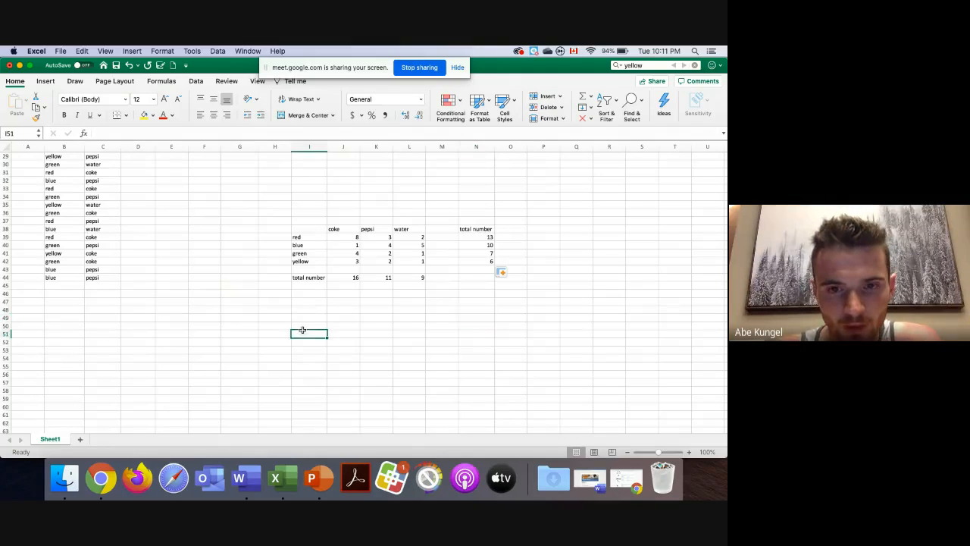
pyautogui.moveTo(466, 231); pyautogui.dragTo(473, 291)
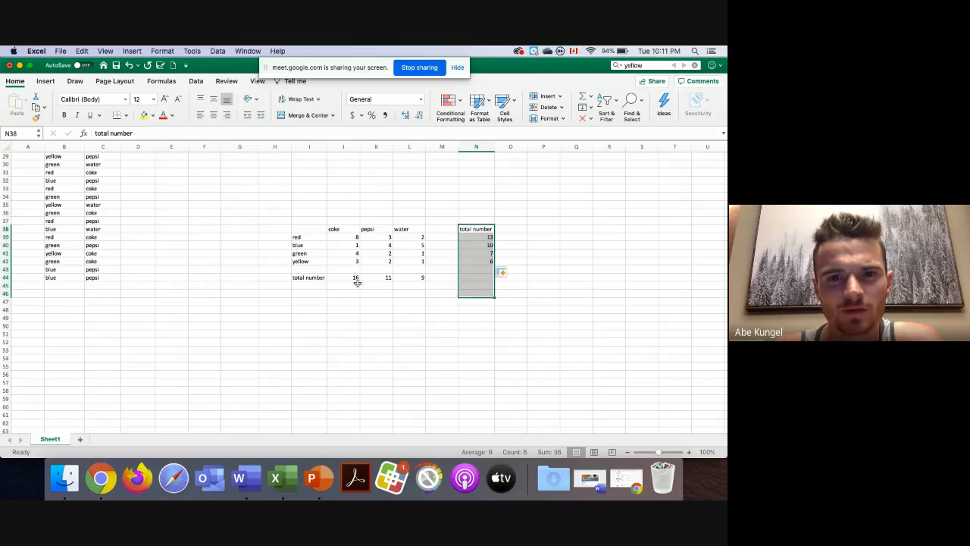
pyautogui.moveTo(323, 279); pyautogui.dragTo(444, 280)
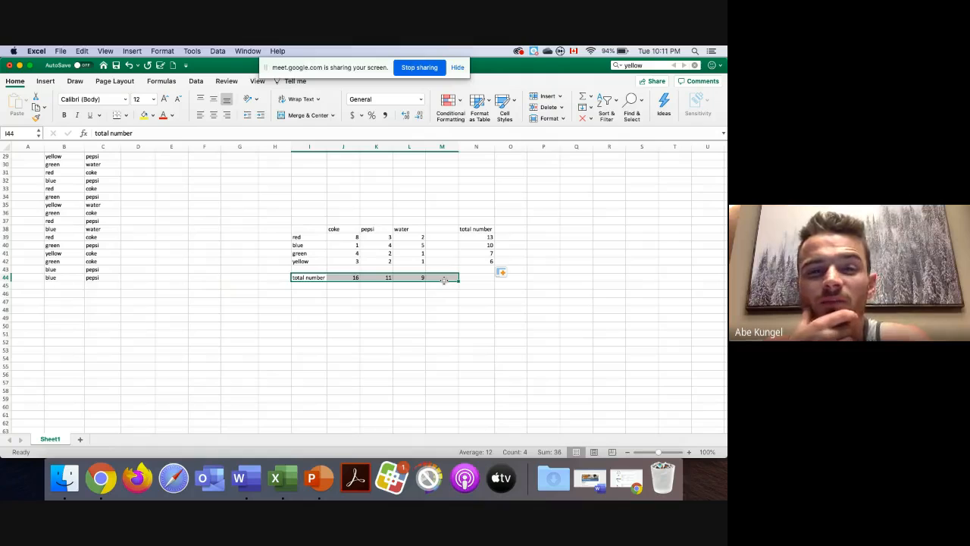
pyautogui.click(373, 301)
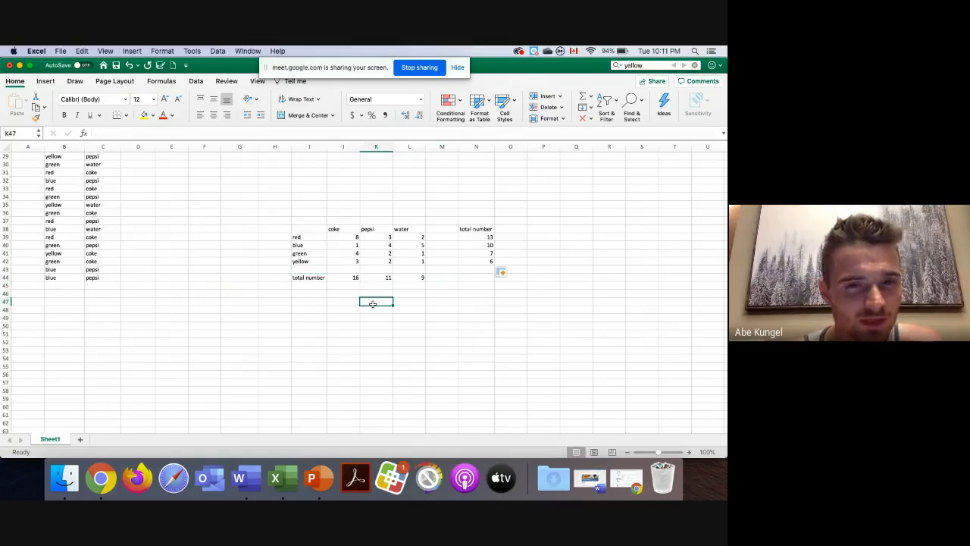
pyautogui.moveTo(311, 278); pyautogui.dragTo(414, 277)
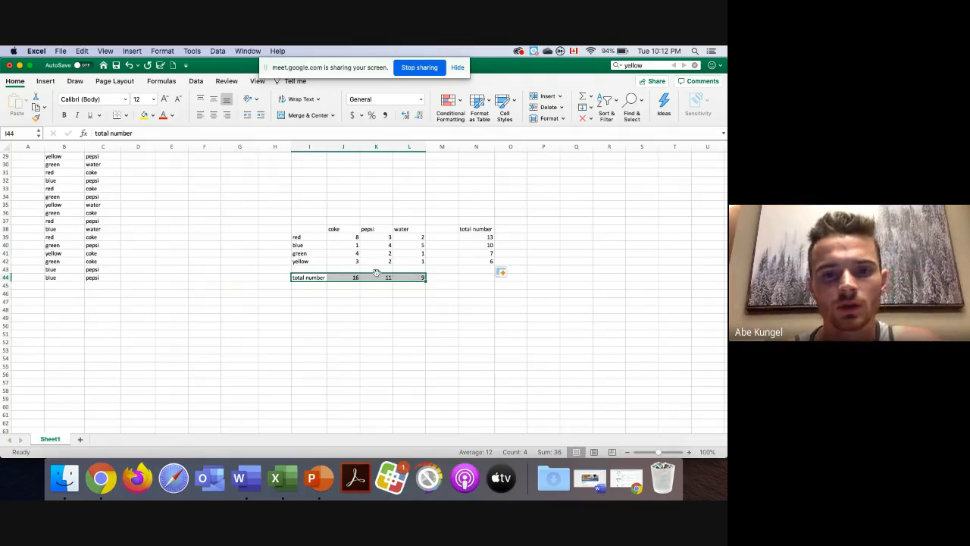
# Step: Examine the coke total in J44, the blue row's counts in I40:L40 and the drink totals in J44:L44
pyautogui.click(339, 276)
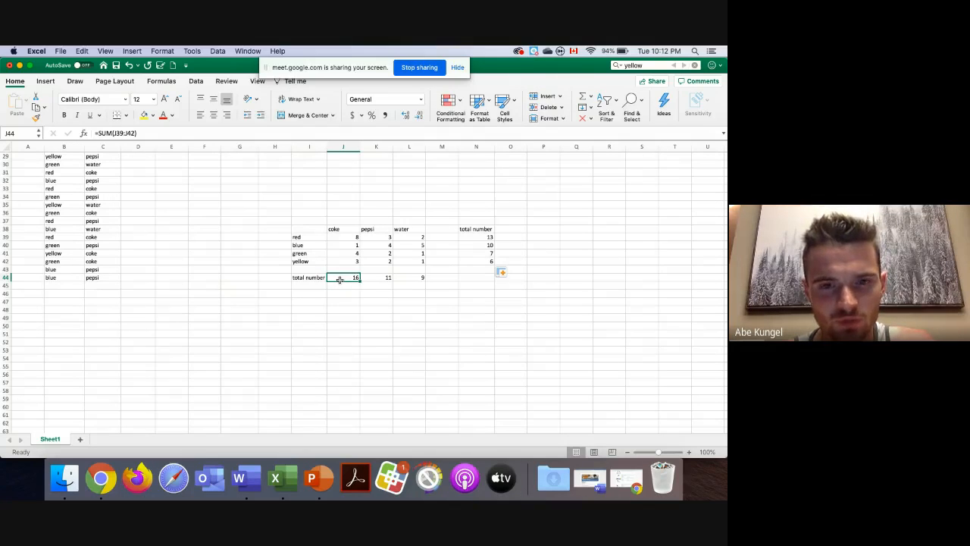
pyautogui.click(340, 245)
pyautogui.moveTo(303, 244); pyautogui.dragTo(404, 245)
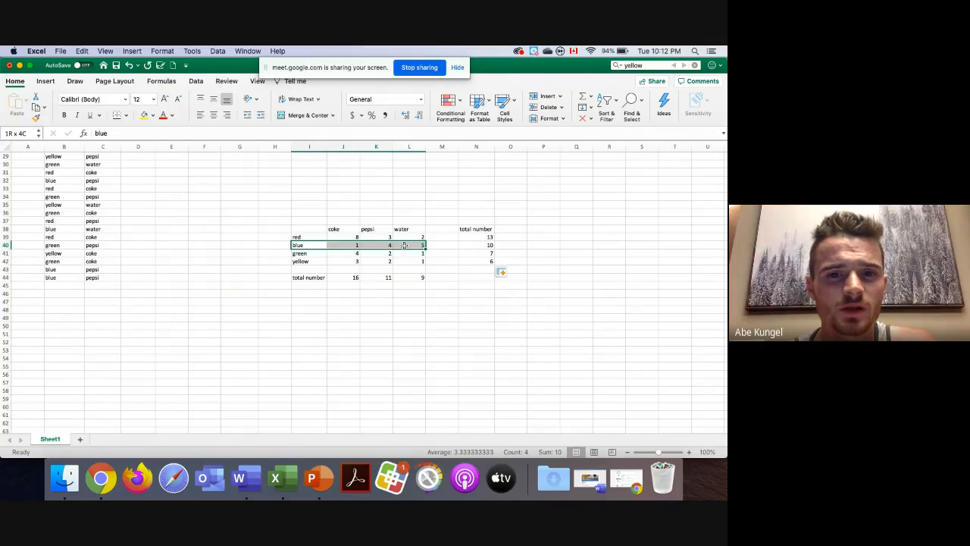
pyautogui.click(349, 244)
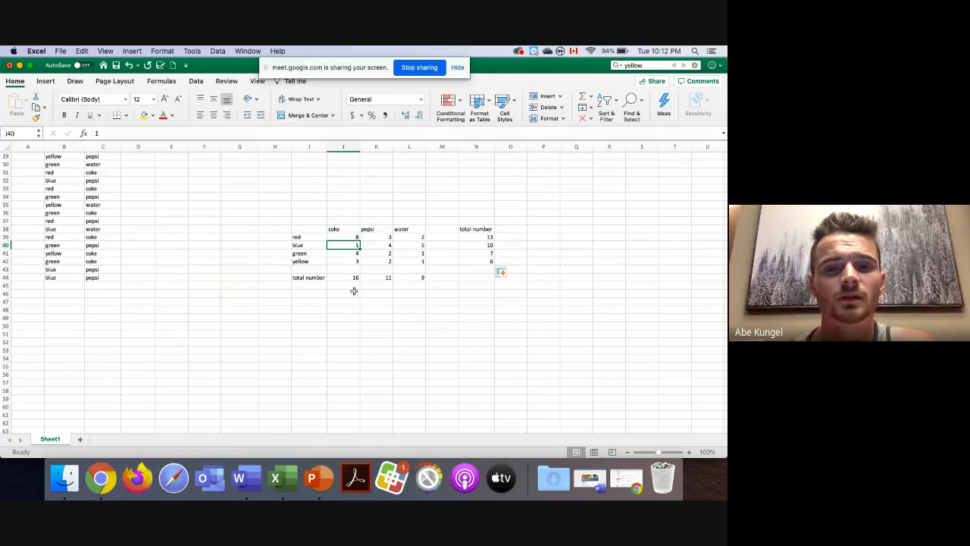
pyautogui.moveTo(351, 277); pyautogui.dragTo(413, 279)
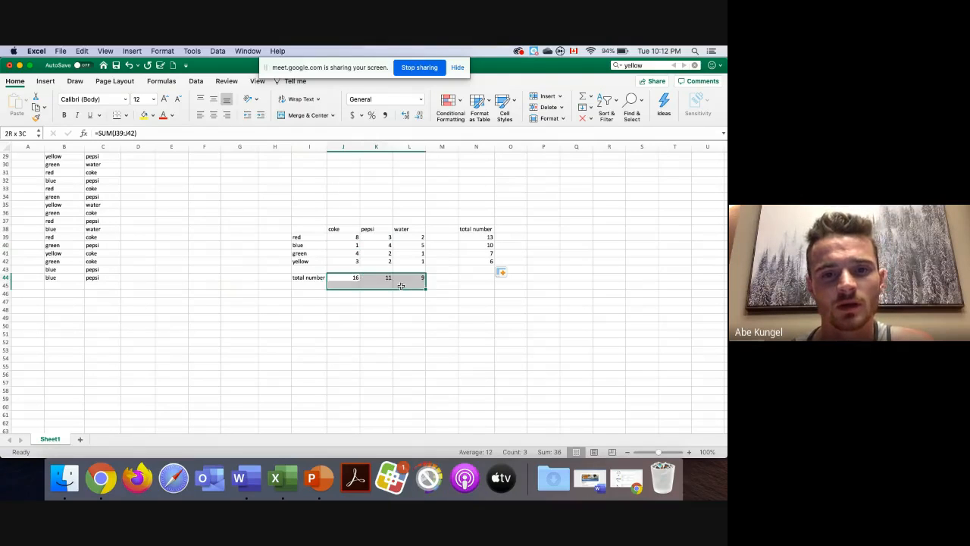
pyautogui.click(354, 303)
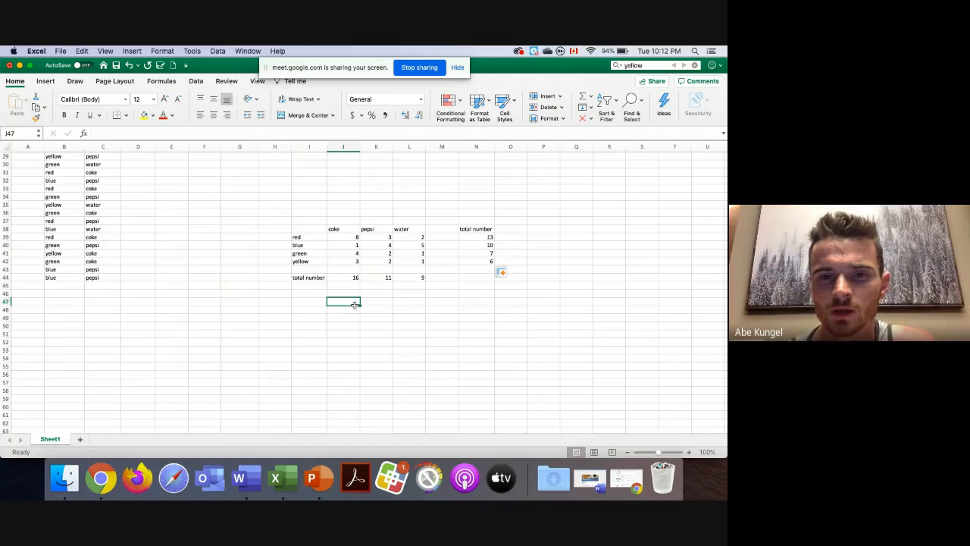
# Step: Review the cross table's counts in J39:L42 against the raw colour and drink responses in columns B and C
pyautogui.scroll(7, 354, 304)
pyautogui.scroll(-3, 353, 304)
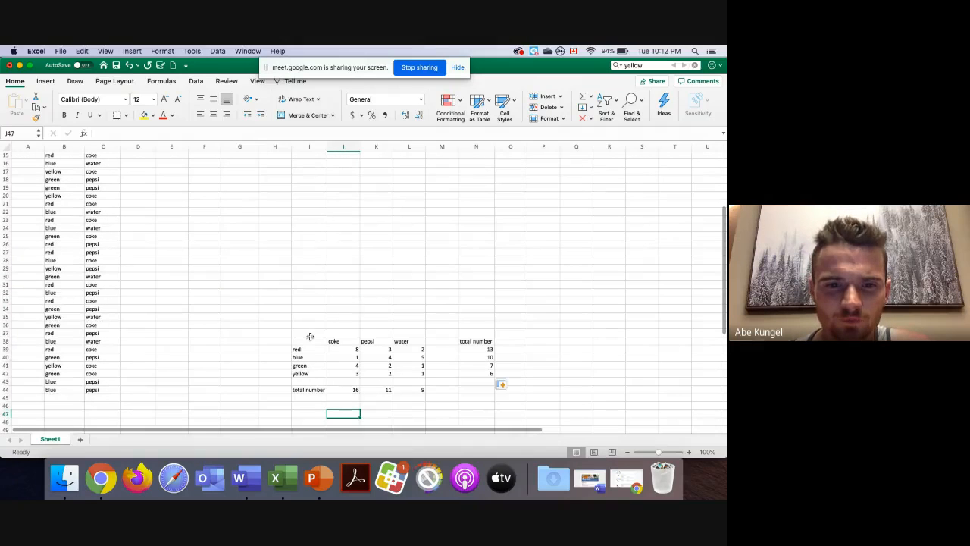
pyautogui.moveTo(310, 336); pyautogui.dragTo(409, 372)
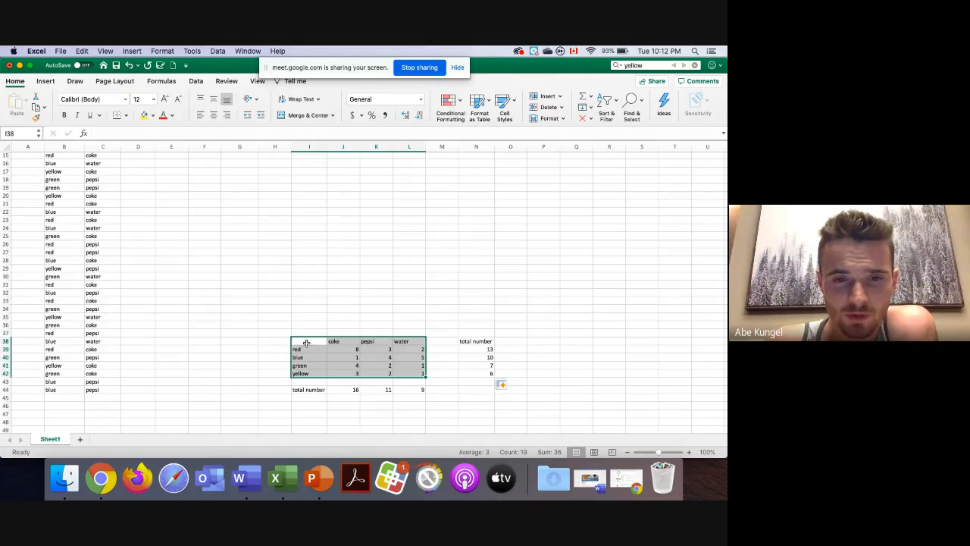
pyautogui.moveTo(345, 350); pyautogui.dragTo(400, 369)
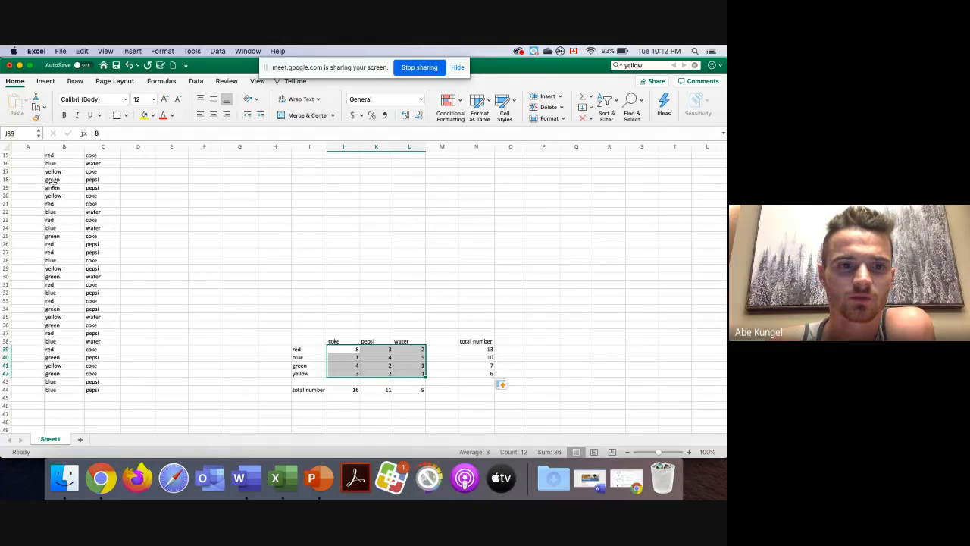
pyautogui.moveTo(53, 182); pyautogui.dragTo(90, 285)
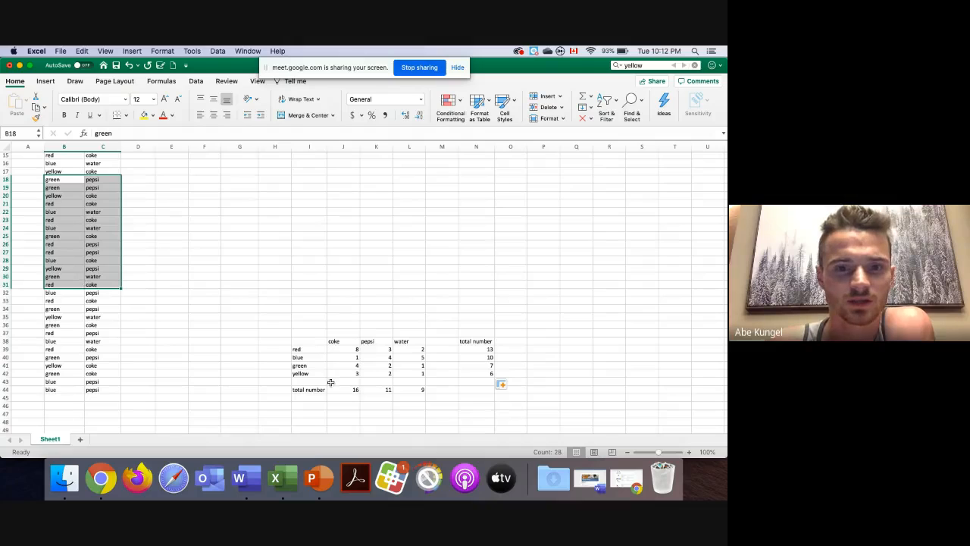
pyautogui.moveTo(353, 348); pyautogui.dragTo(405, 371)
# Step: Insert a clustered column chart from I38:L42, then place it above the table and enlarge it to span columns G to N
pyautogui.moveTo(309, 340); pyautogui.dragTo(407, 372)
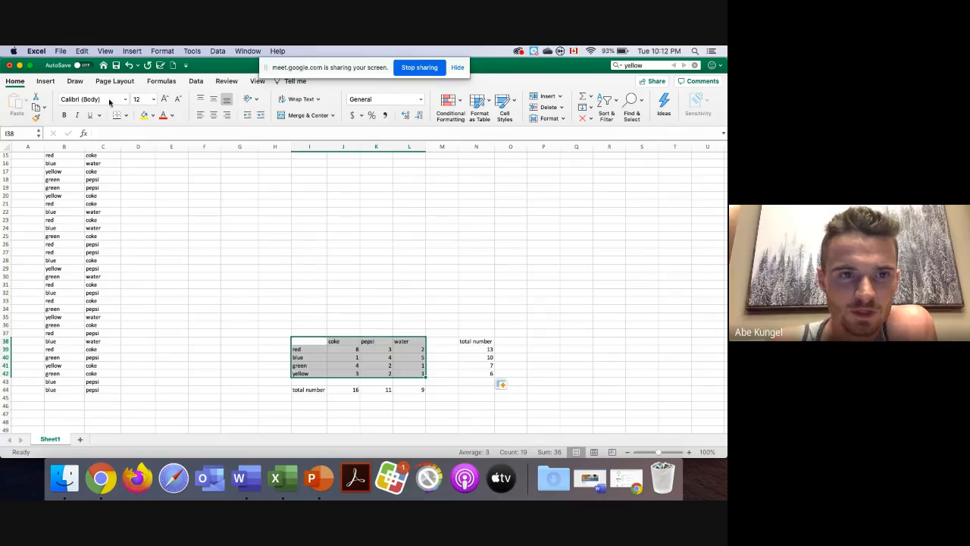
pyautogui.click(45, 81)
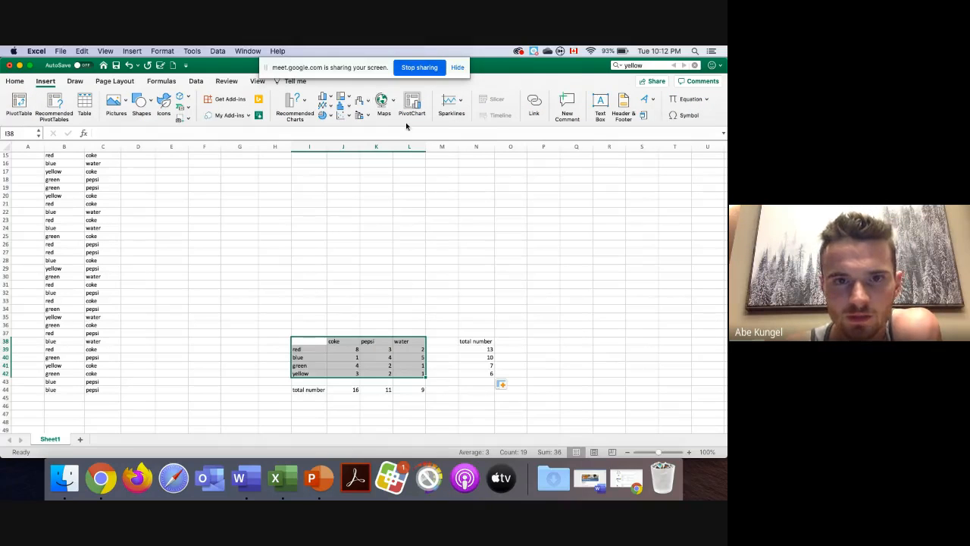
pyautogui.click(325, 99)
pyautogui.click(358, 146)
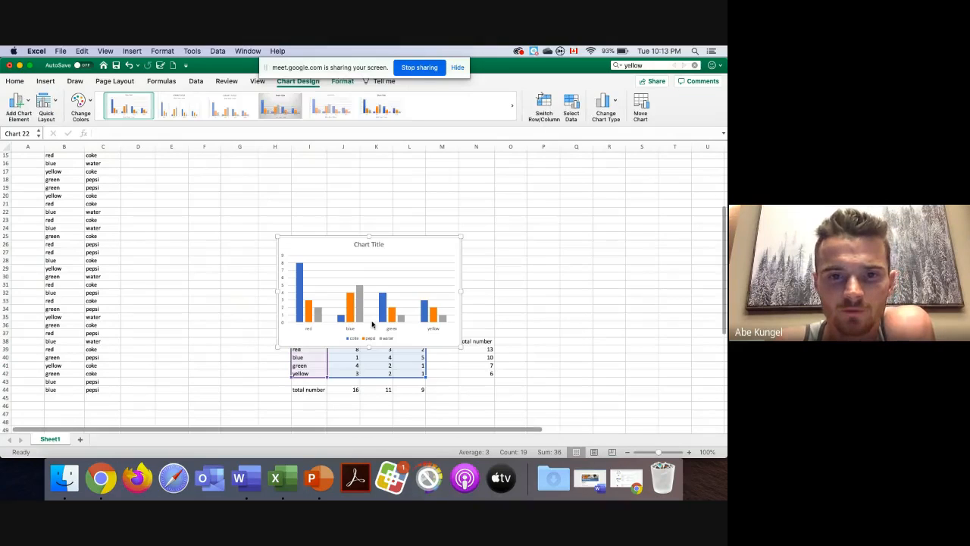
pyautogui.moveTo(400, 251); pyautogui.dragTo(346, 184)
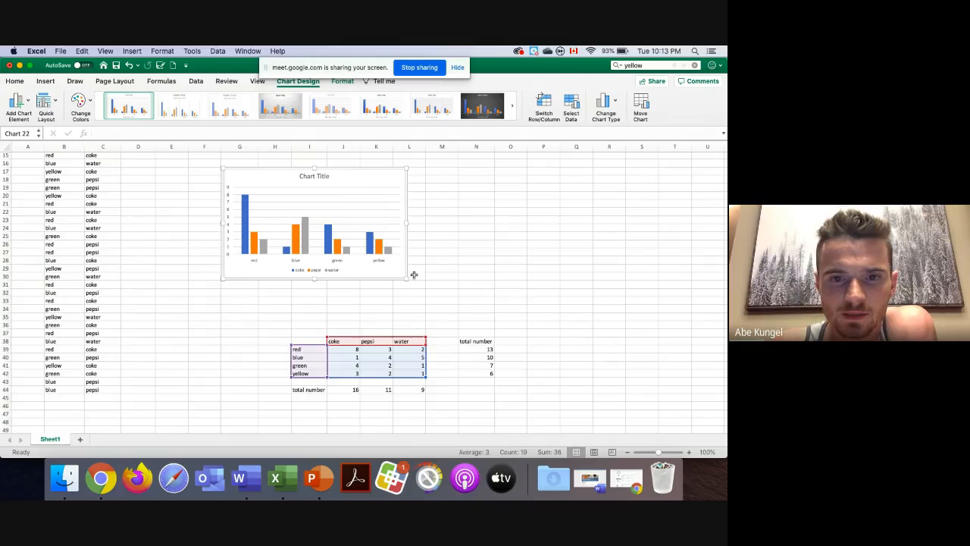
pyautogui.moveTo(408, 279); pyautogui.dragTo(494, 331)
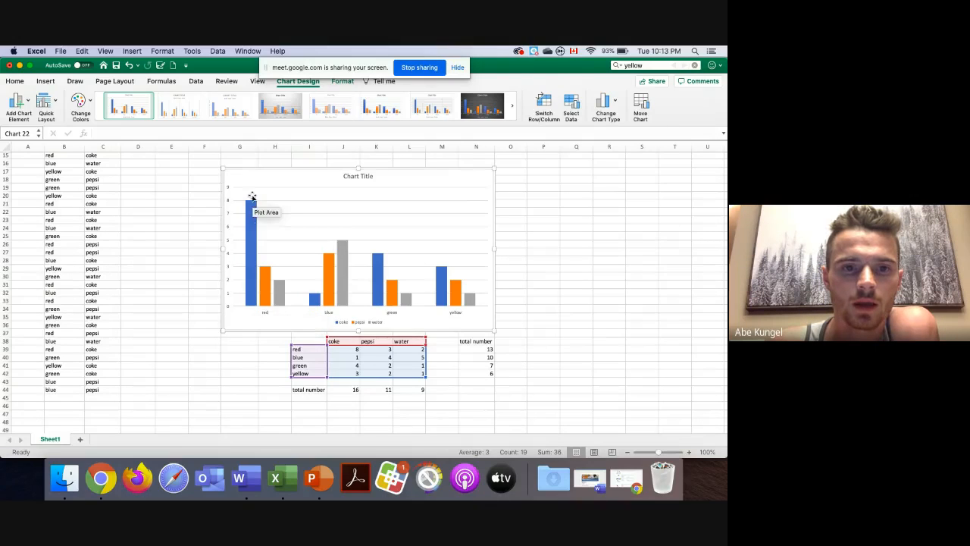
# Step: Switch the chart's rows and columns so the drinks form the categories and the colours form the series
pyautogui.moveTo(336, 281)
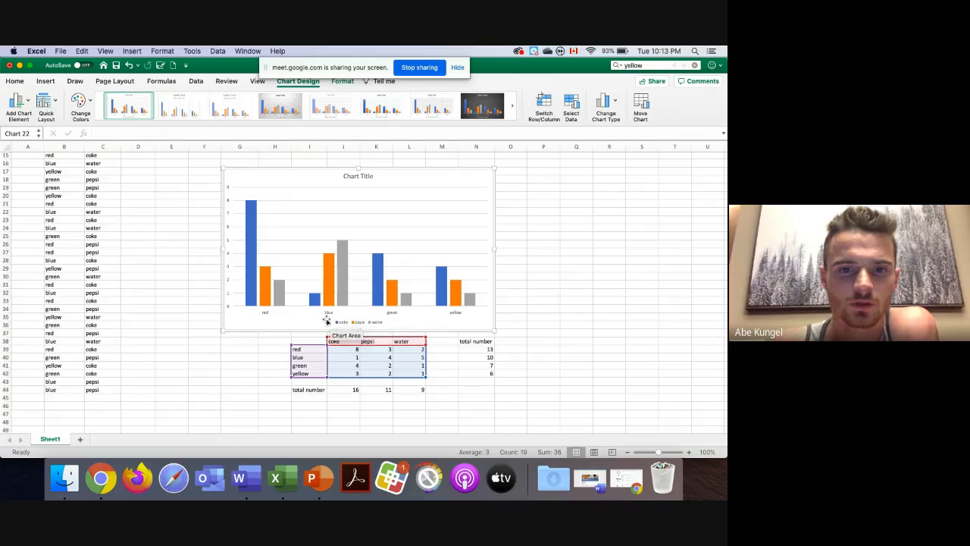
pyautogui.moveTo(266, 282)
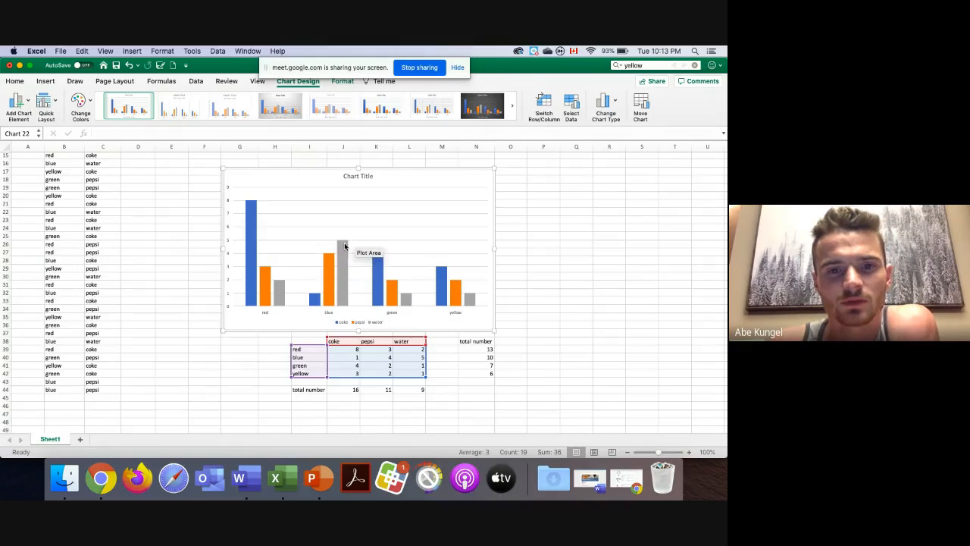
pyautogui.moveTo(345, 237)
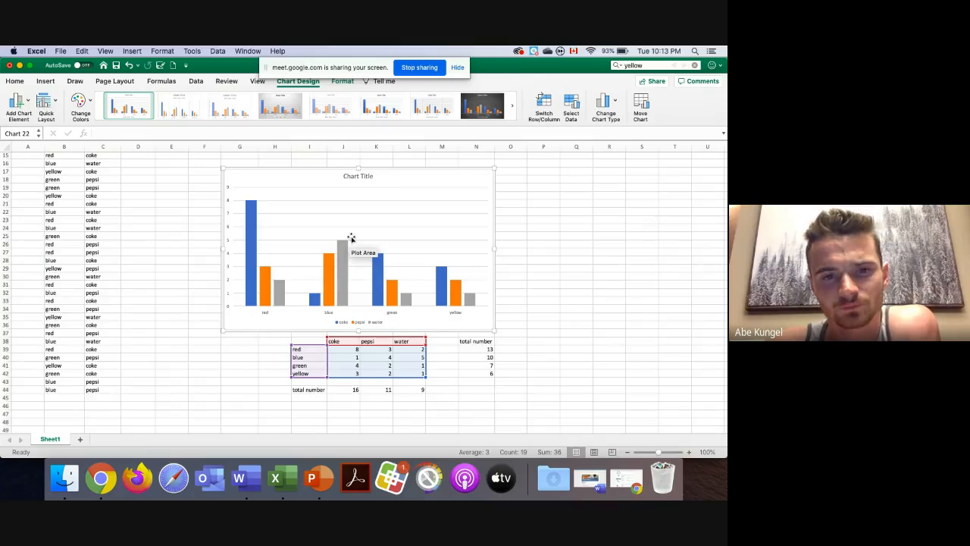
pyautogui.moveTo(250, 203)
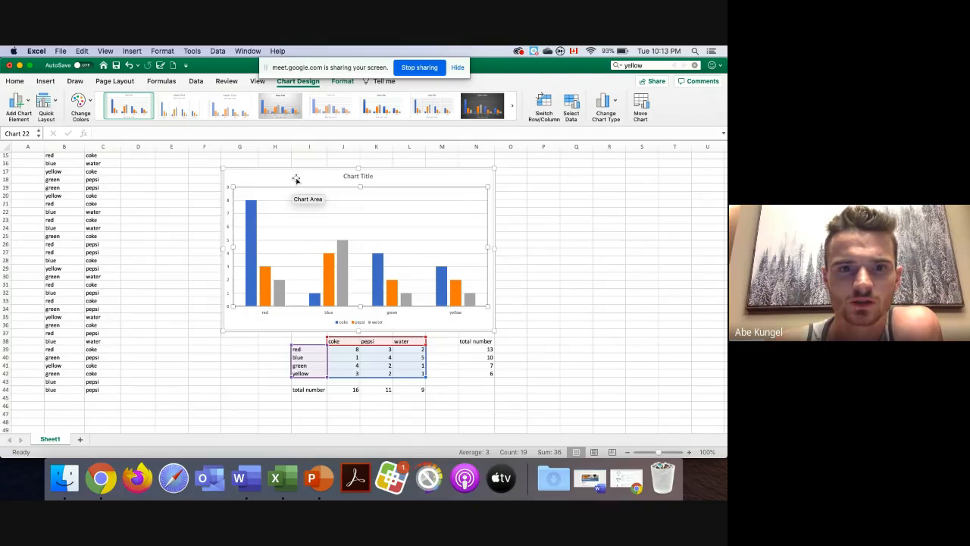
pyautogui.click(546, 104)
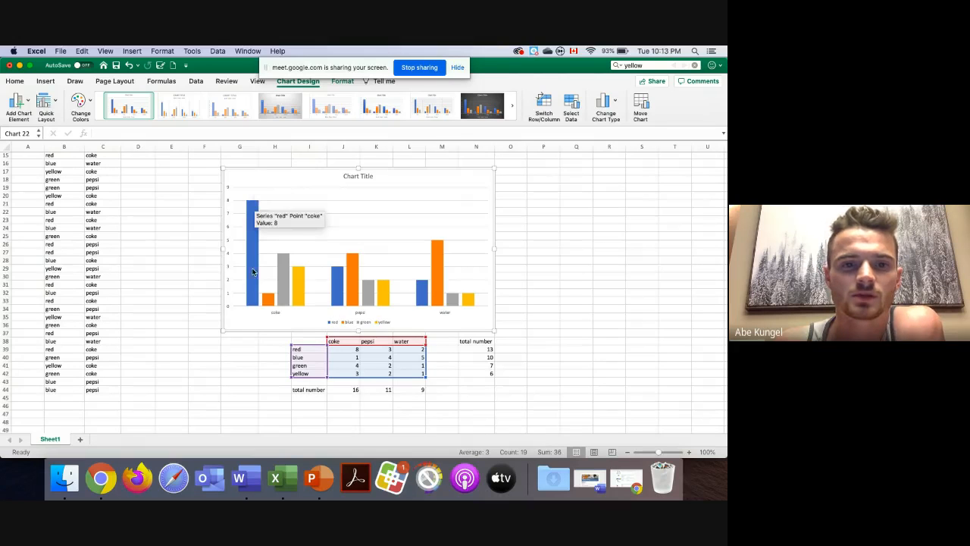
# Step: Examine the chart's red and blue series against their legend entries
pyautogui.click(255, 205)
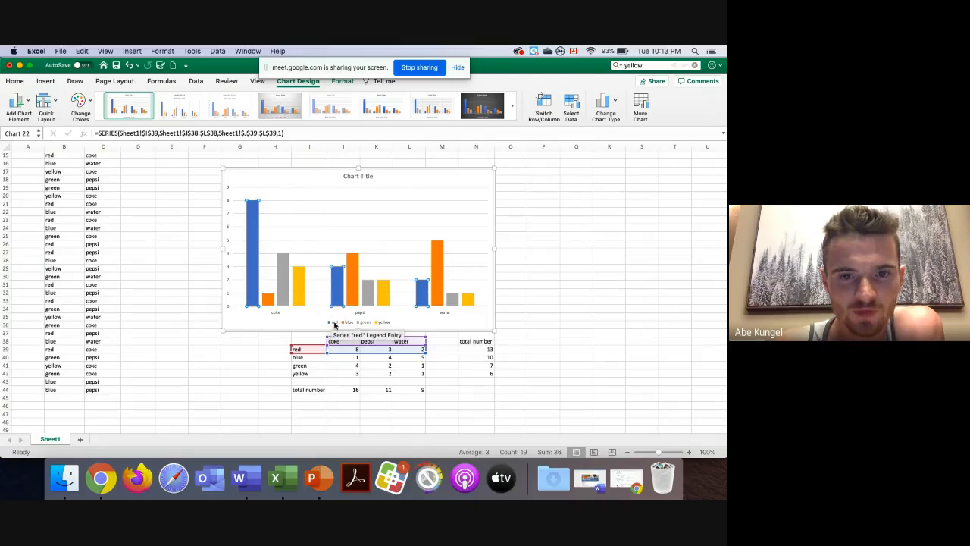
pyautogui.click(333, 323)
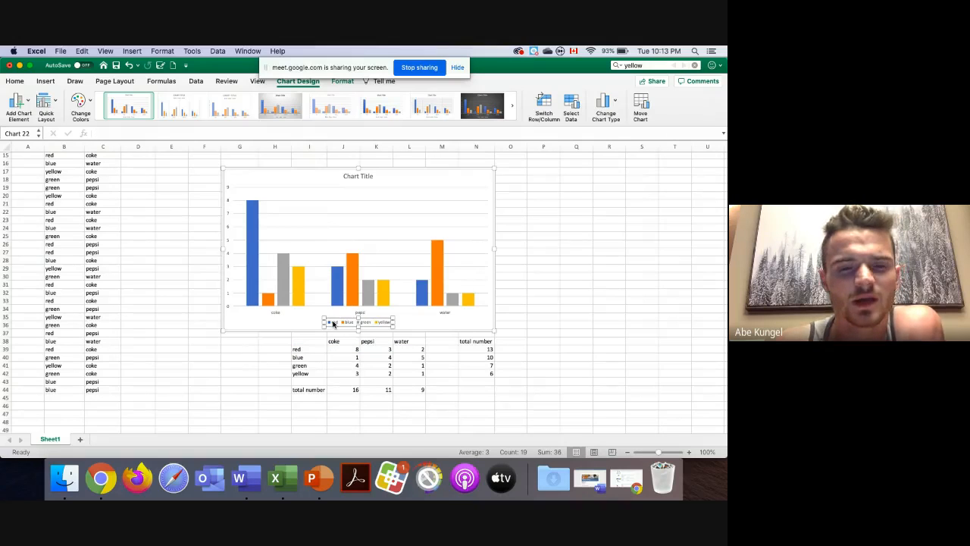
pyautogui.click(251, 252)
pyautogui.click(333, 324)
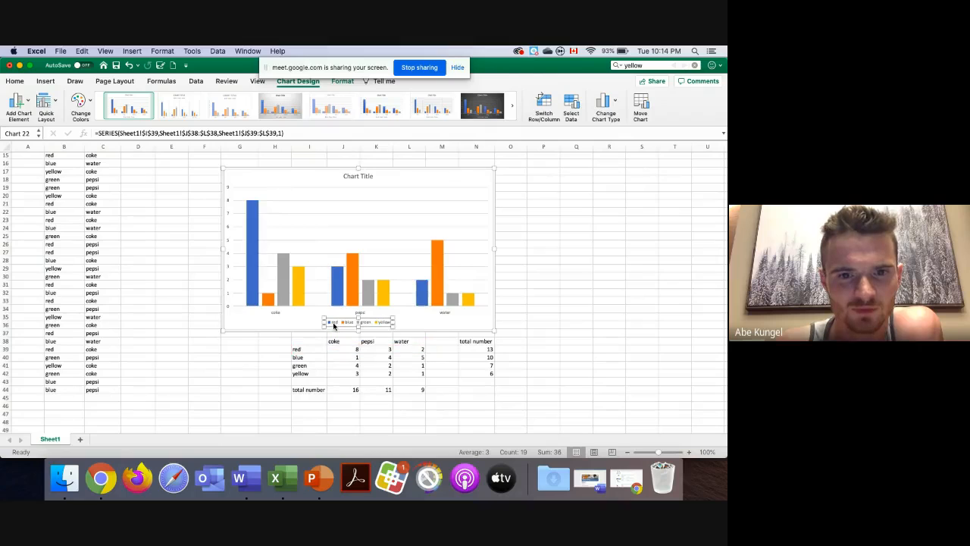
pyautogui.click(270, 301)
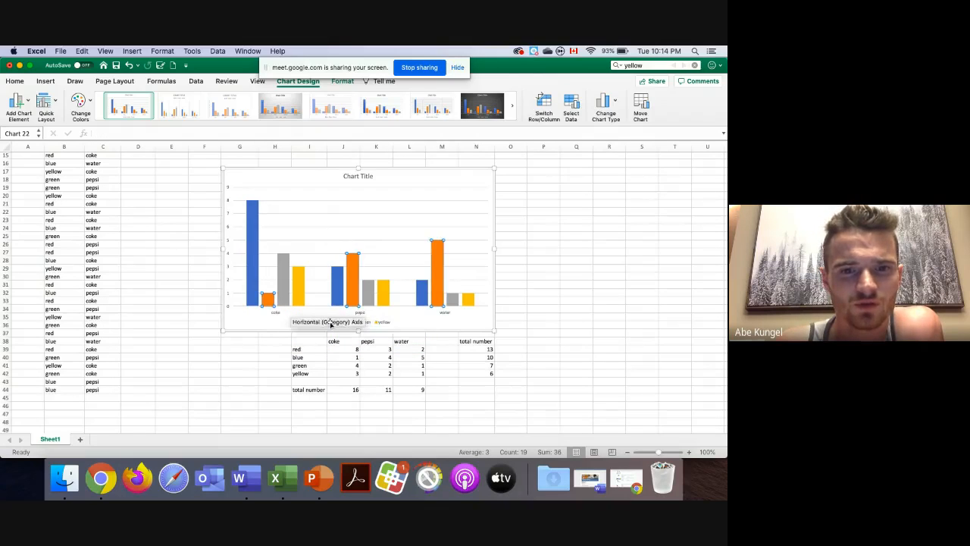
pyautogui.click(361, 324)
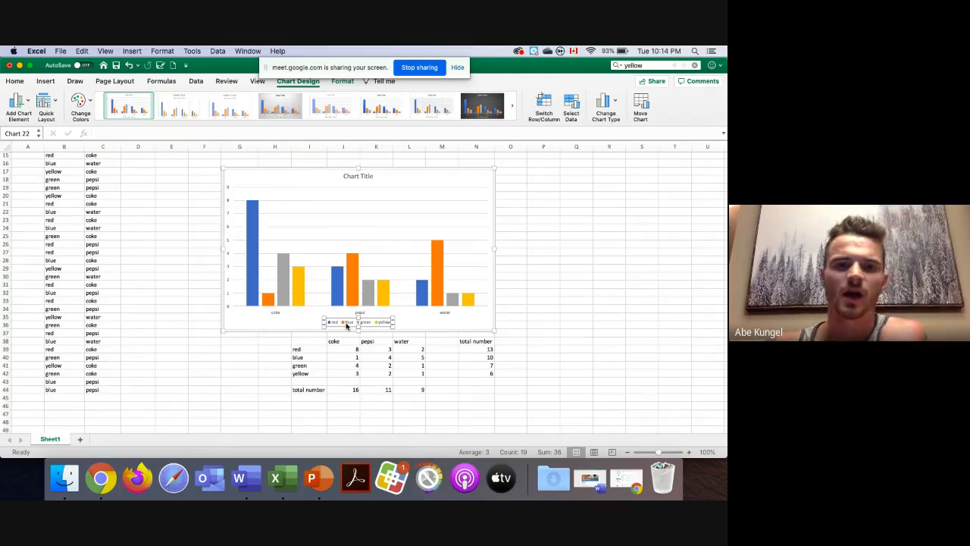
pyautogui.click(416, 324)
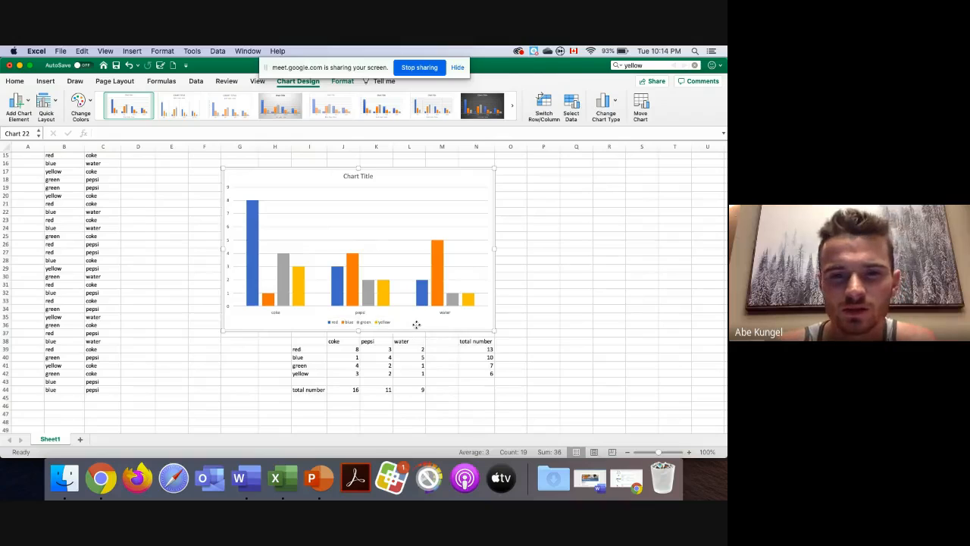